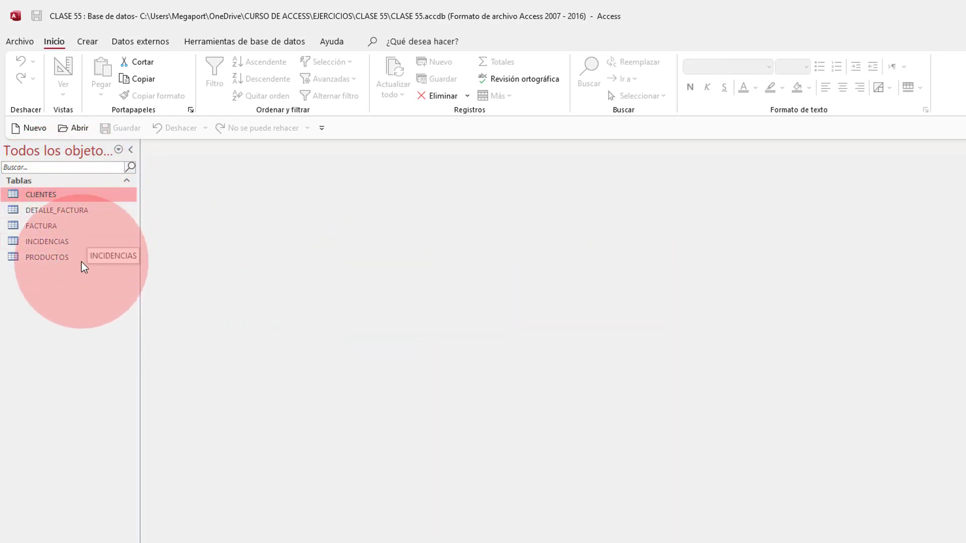
# Open the CLIENTES table and look through its records
pyautogui.doubleClick(105, 197)
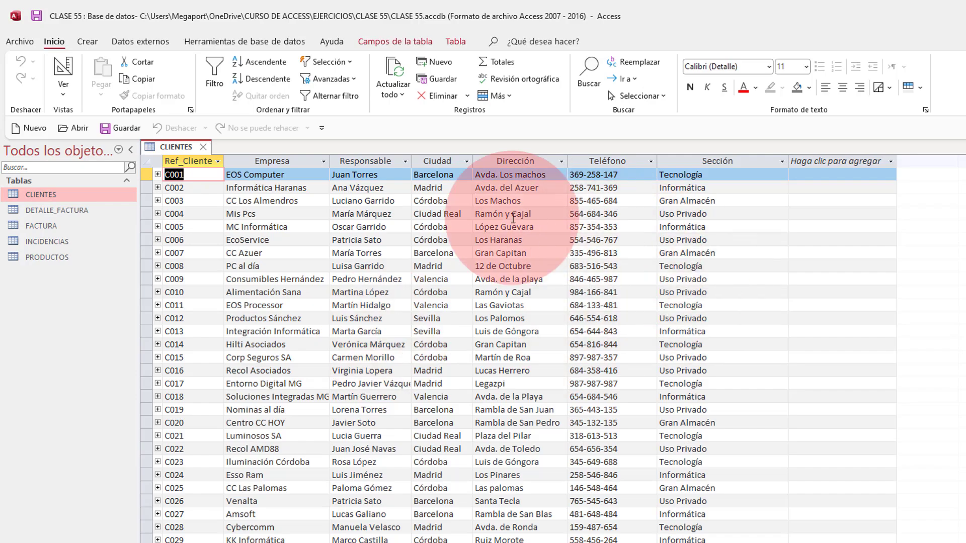
pyautogui.scroll(-8, 501, 308)
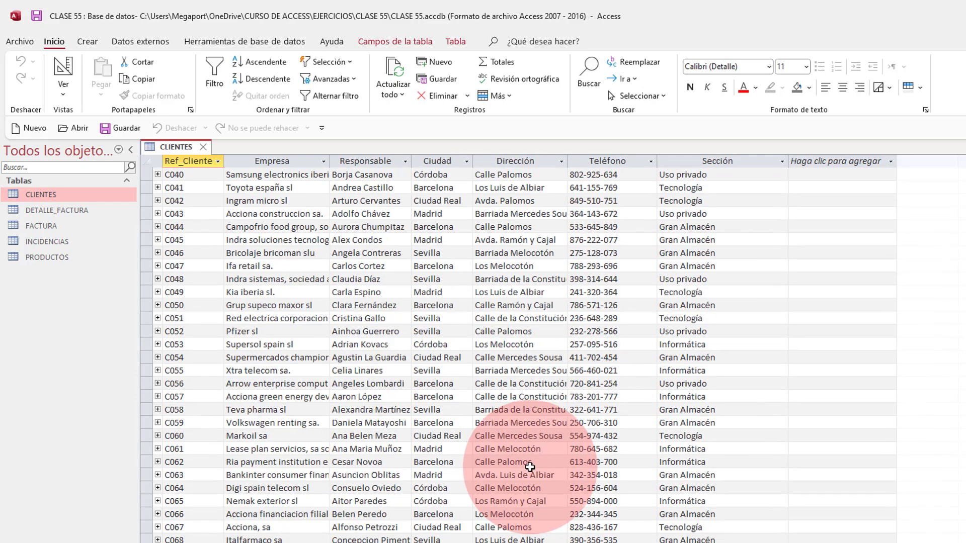
pyautogui.scroll(8, 252, 202)
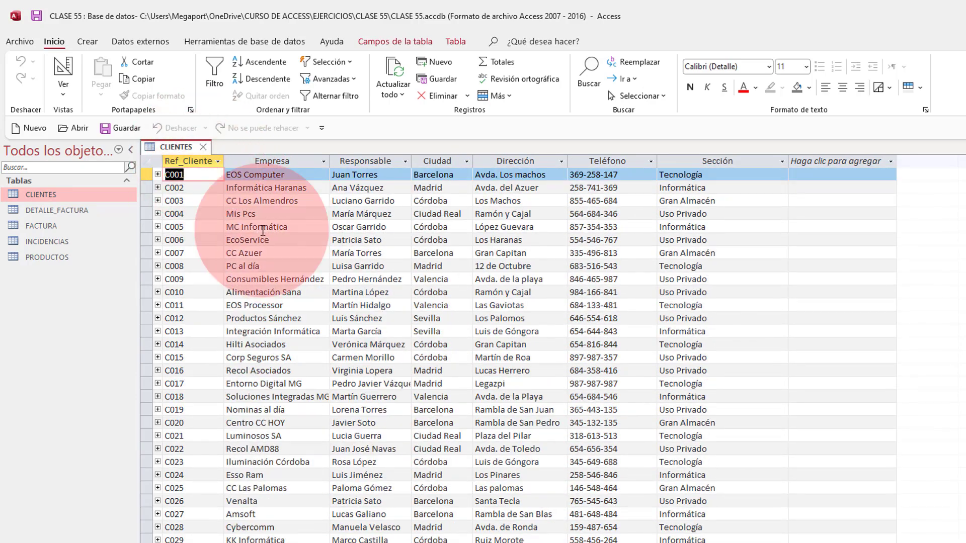
# Review the CLIENTES table's design, including the properties of the Teléfono field, and close the table
pyautogui.click(67, 97)
pyautogui.click(108, 153)
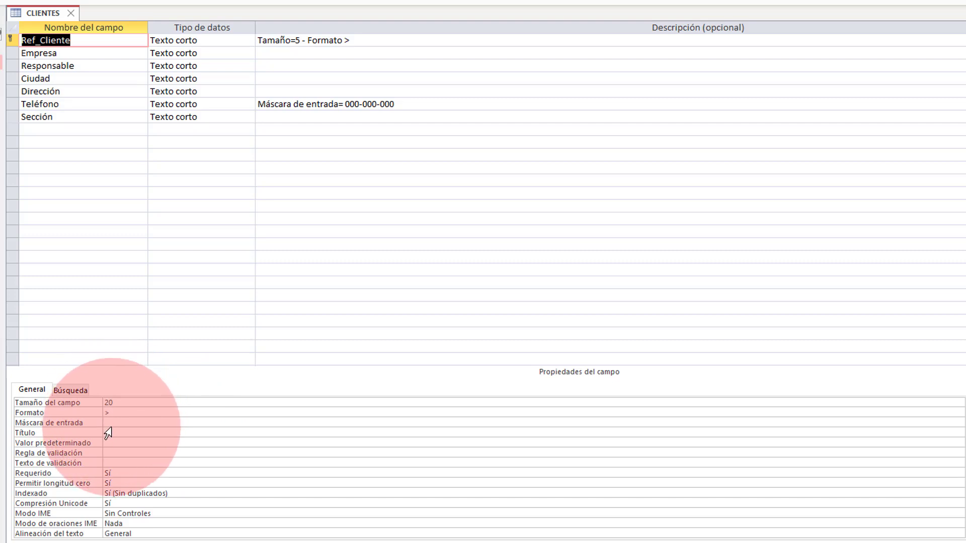
pyautogui.click(220, 106)
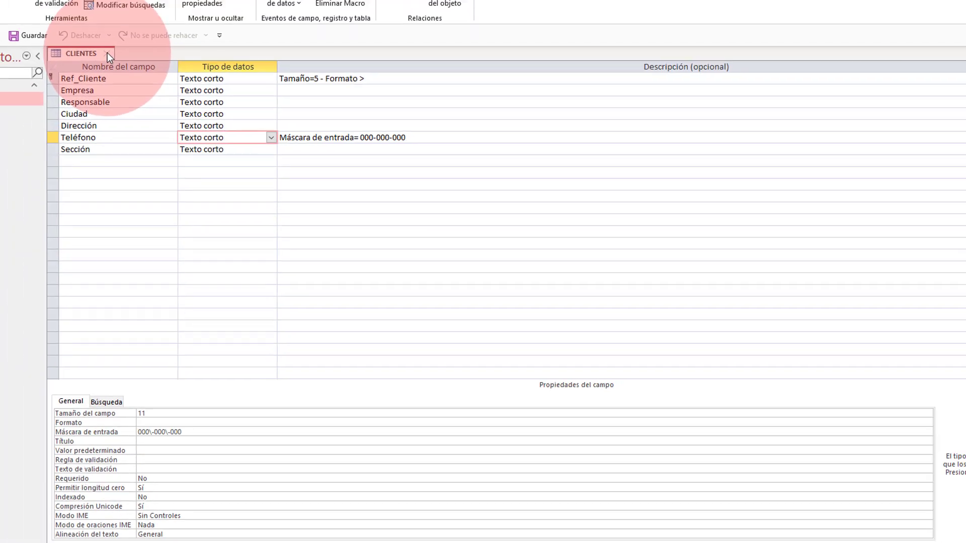
pyautogui.click(108, 53)
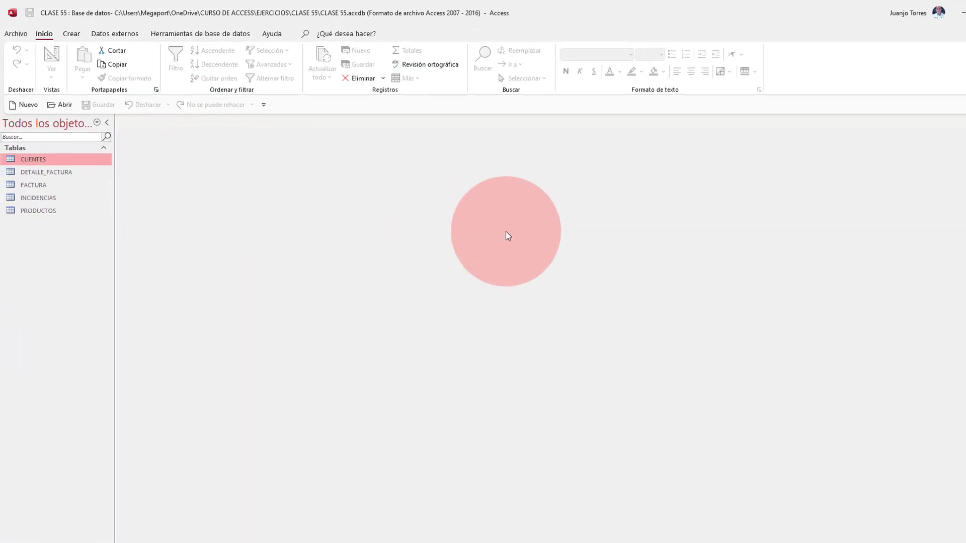
# Switch to File Explorer and create a new Access database named Clase 55_b in the CLASE 55 folder
pyautogui.click(956, 7)
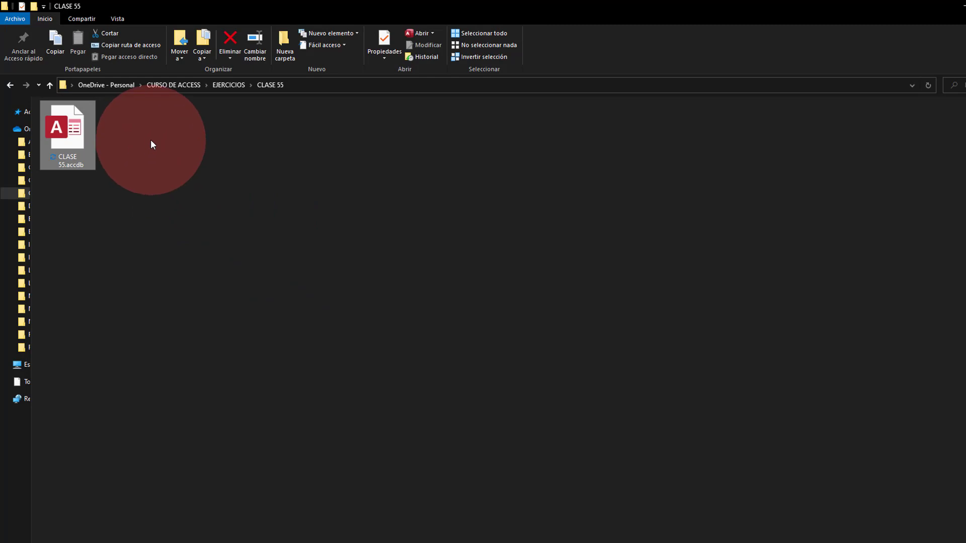
pyautogui.rightClick(143, 129)
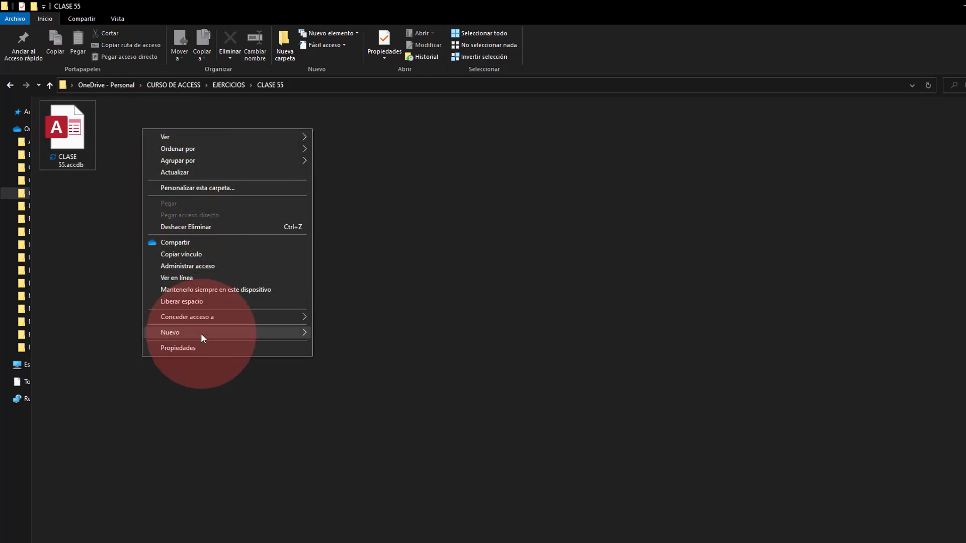
pyautogui.moveTo(201, 333)
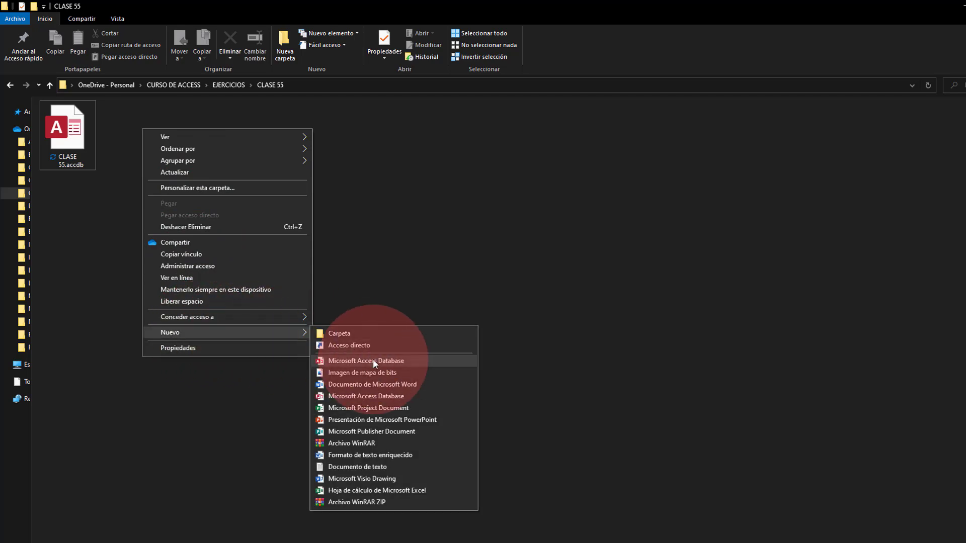
pyautogui.click(415, 362)
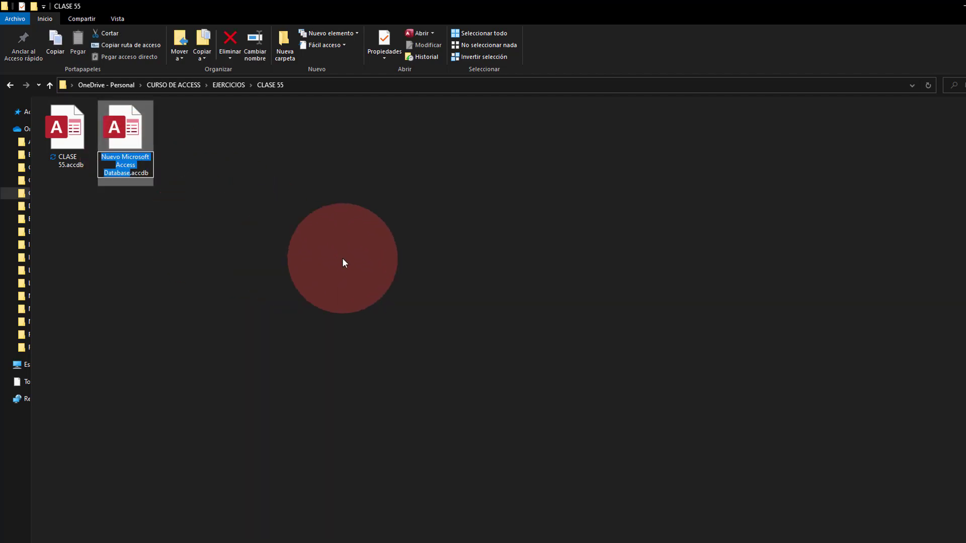
pyautogui.write('Clase')
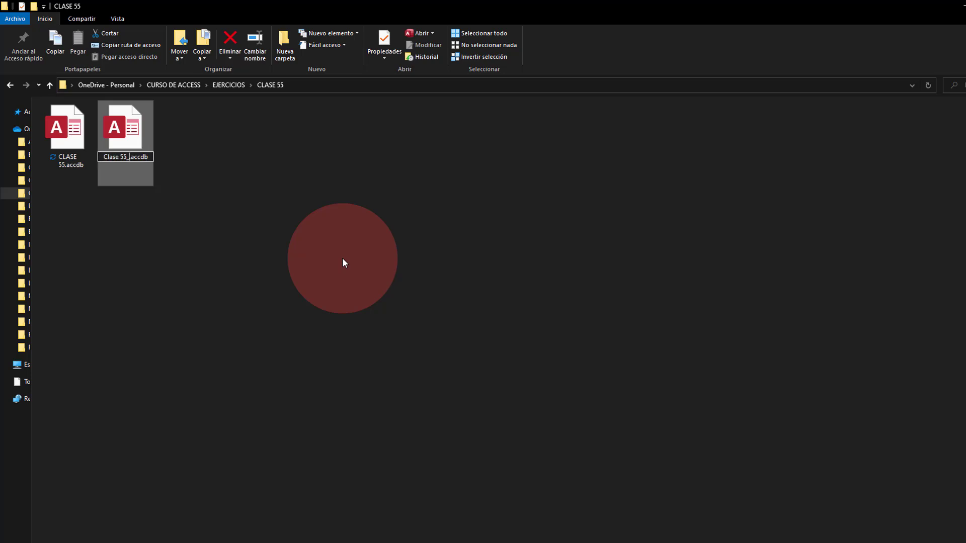
pyautogui.write(' 55_b')
pyautogui.click(342, 259)
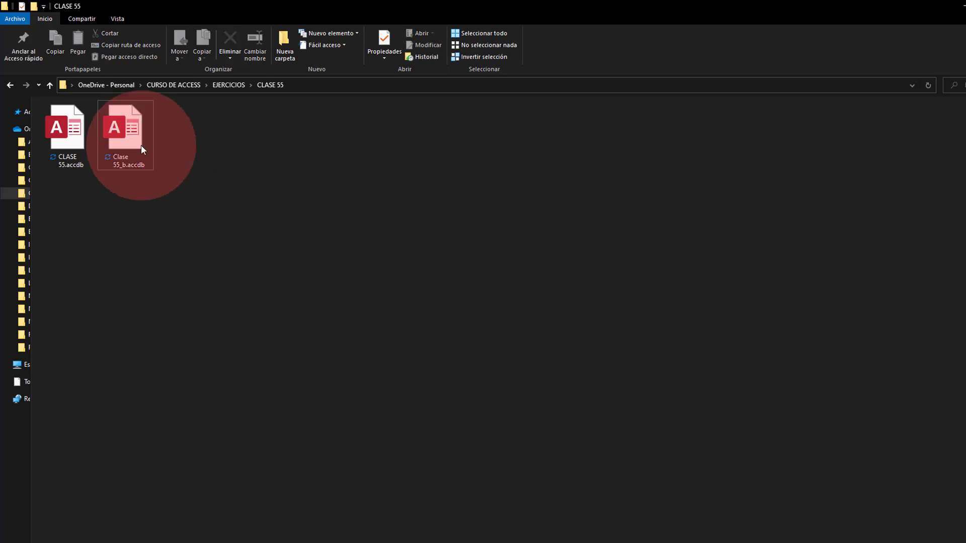
# Open the Clase 55_b.accdb database in Access and enable its content
pyautogui.doubleClick(129, 134)
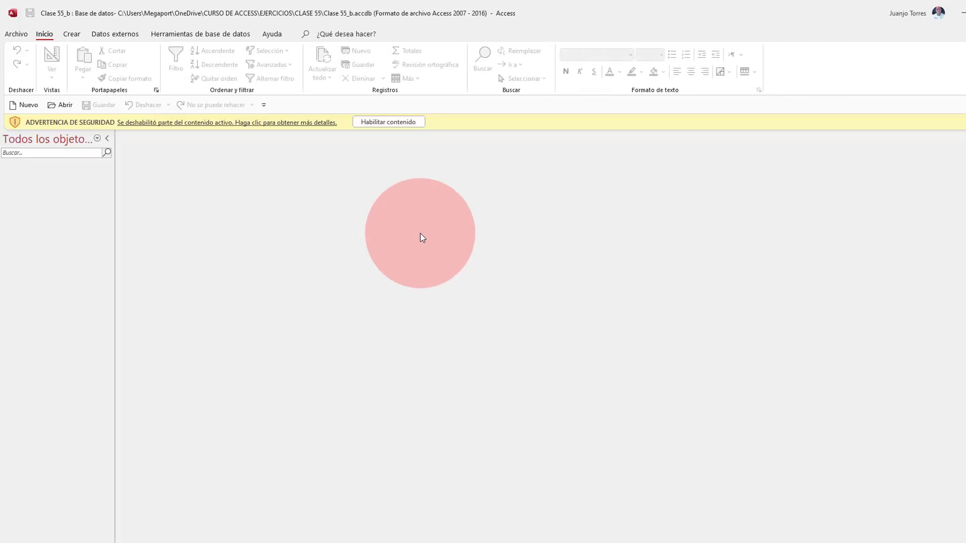
pyautogui.click(394, 121)
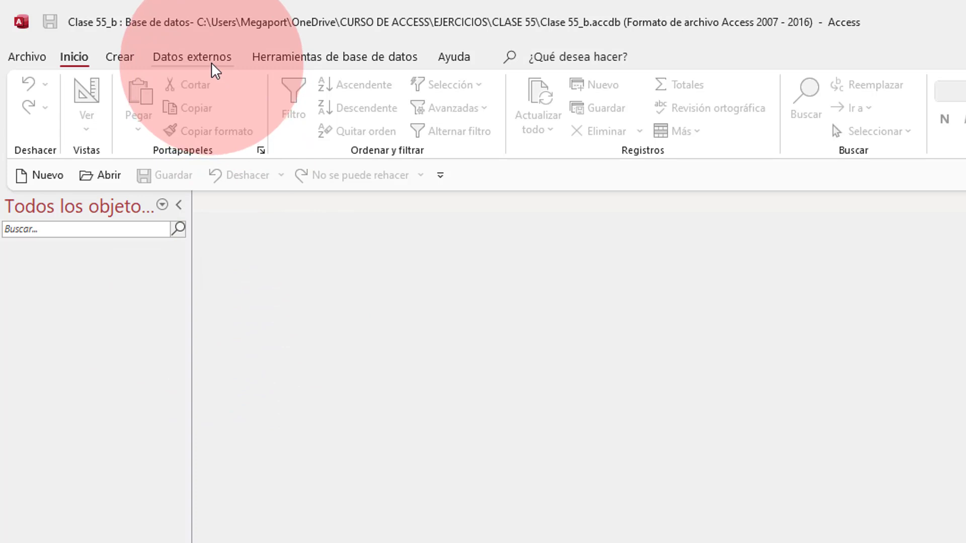
# Start importing objects from another Access database, using CLASE 55.accdb from the CLASE 55 folder as the source
pyautogui.click(212, 62)
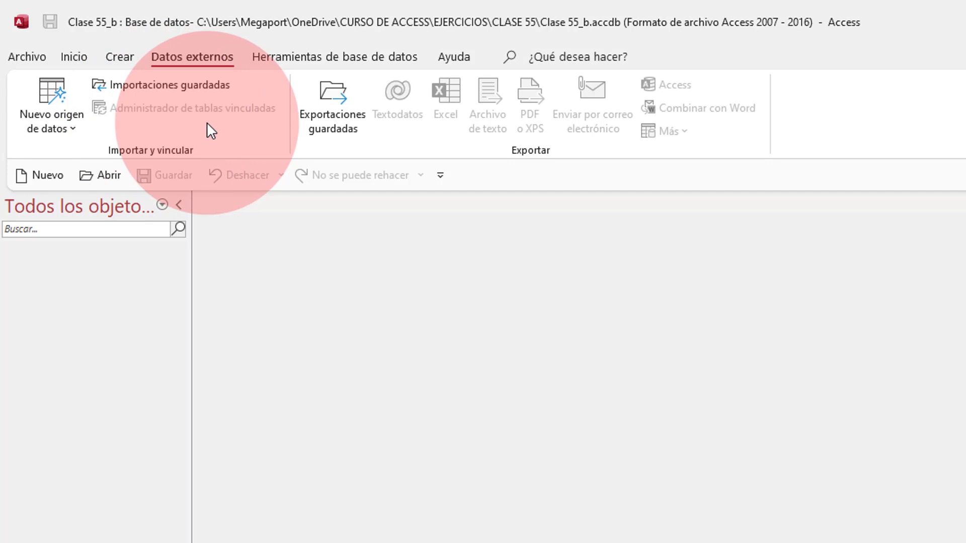
pyautogui.click(79, 132)
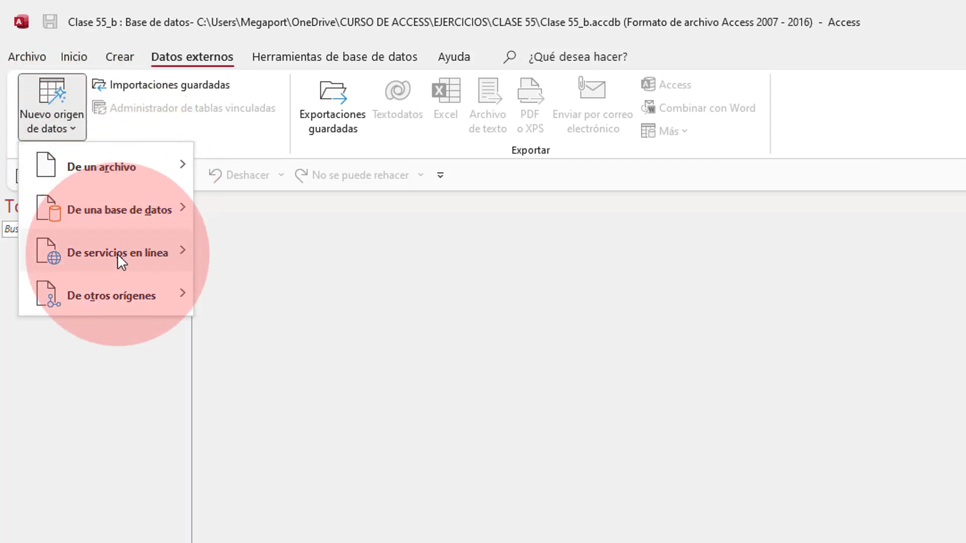
pyautogui.moveTo(119, 216)
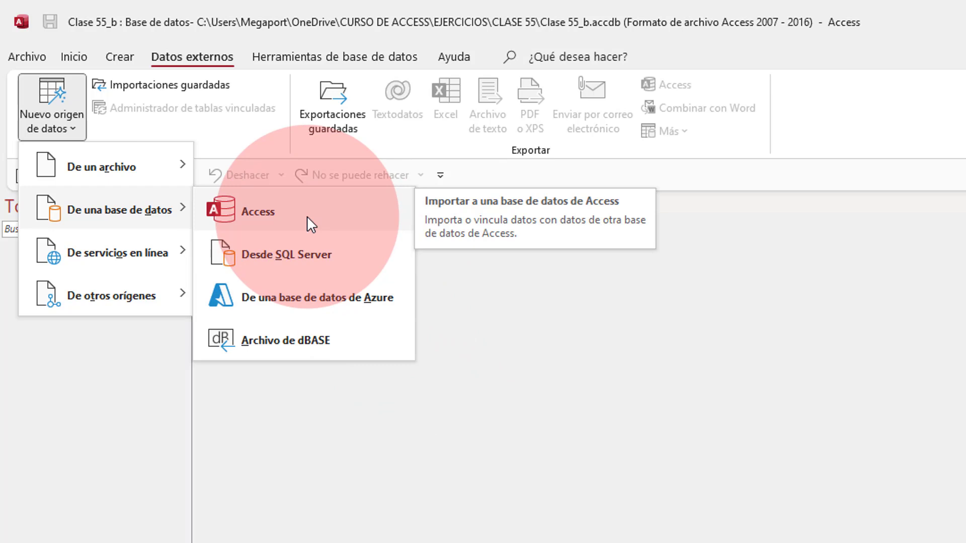
pyautogui.click(307, 215)
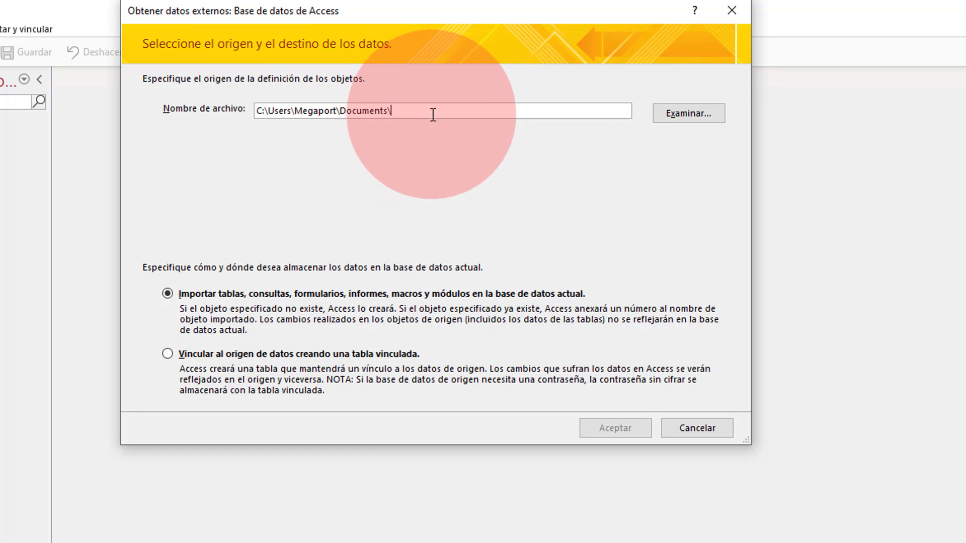
pyautogui.click(717, 112)
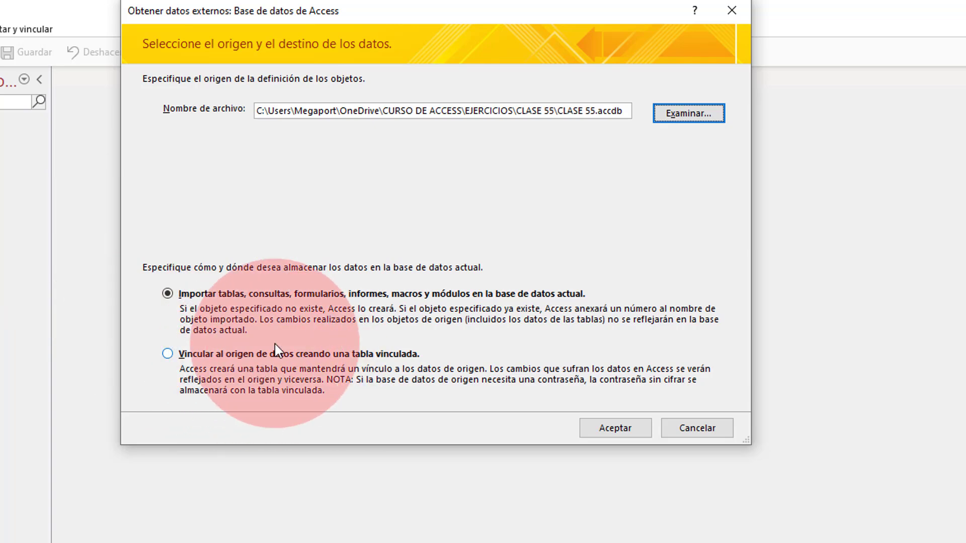
pyautogui.click(631, 437)
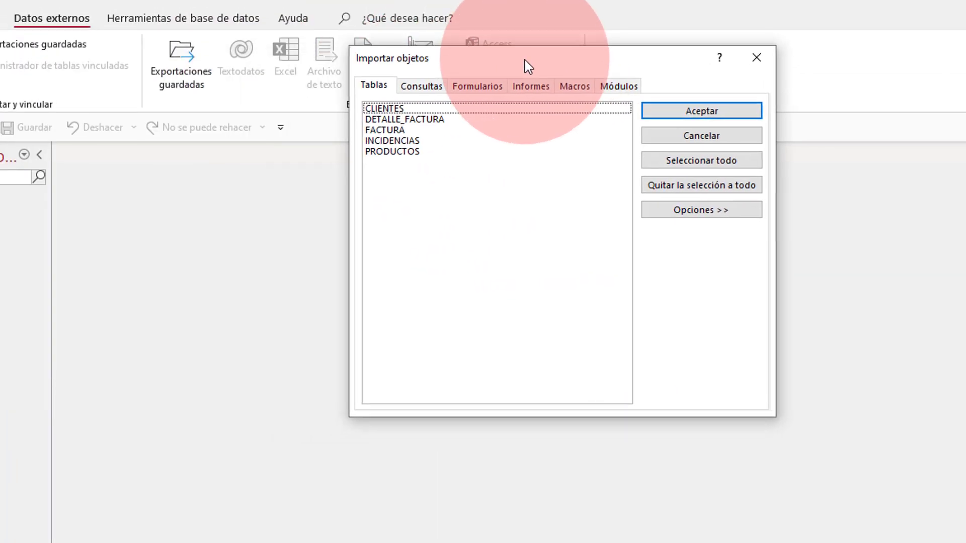
# Import the CLIENTES table into the current database without saving the import steps
pyautogui.moveTo(524, 67); pyautogui.dragTo(453, 71)
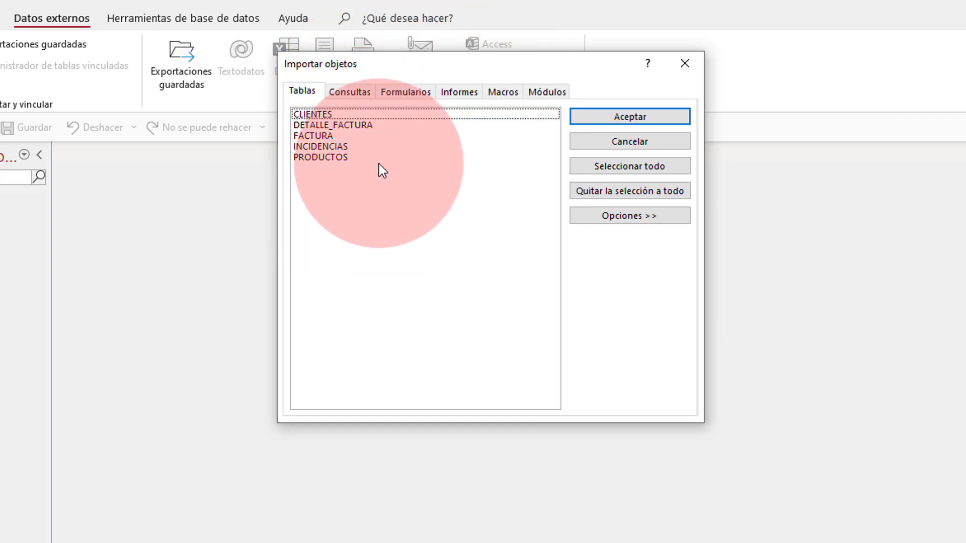
pyautogui.click(367, 115)
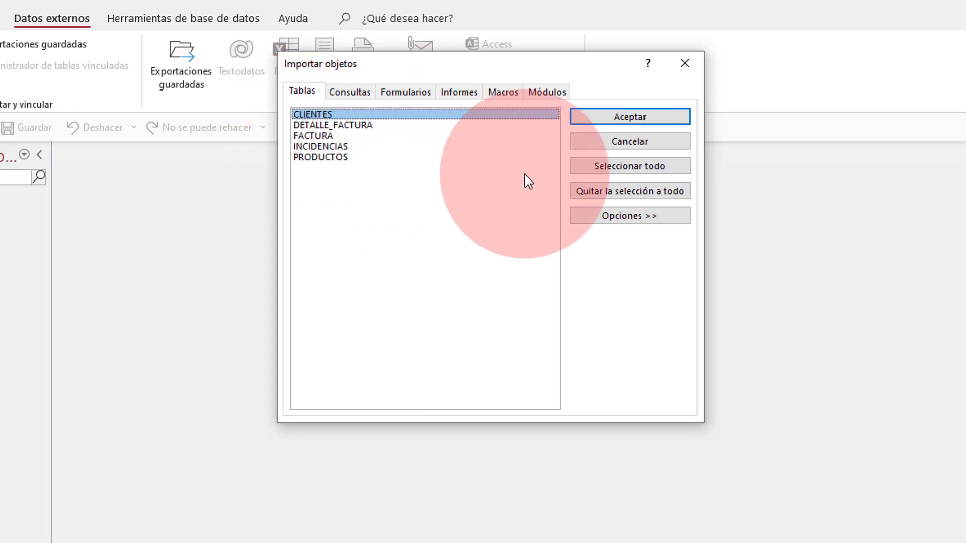
pyautogui.click(644, 119)
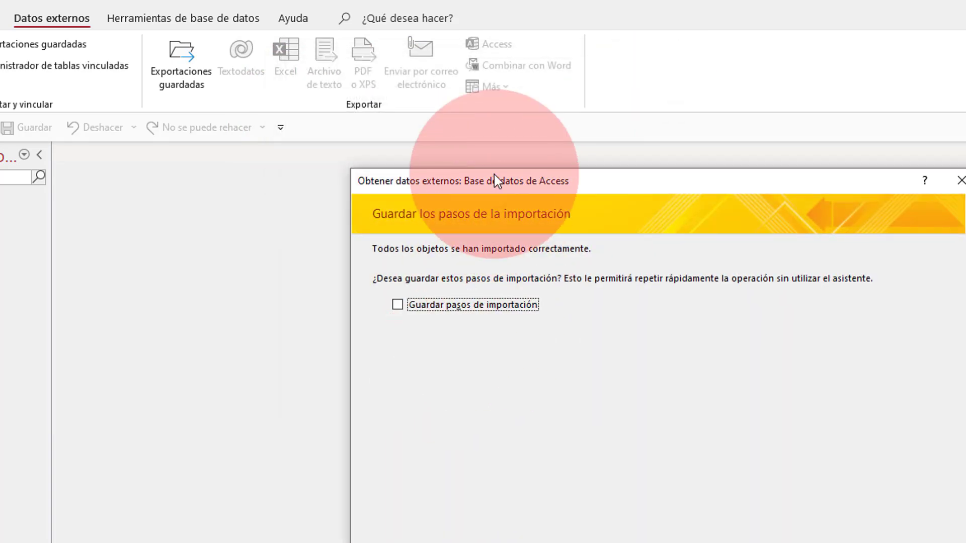
pyautogui.moveTo(551, 181); pyautogui.dragTo(462, 118)
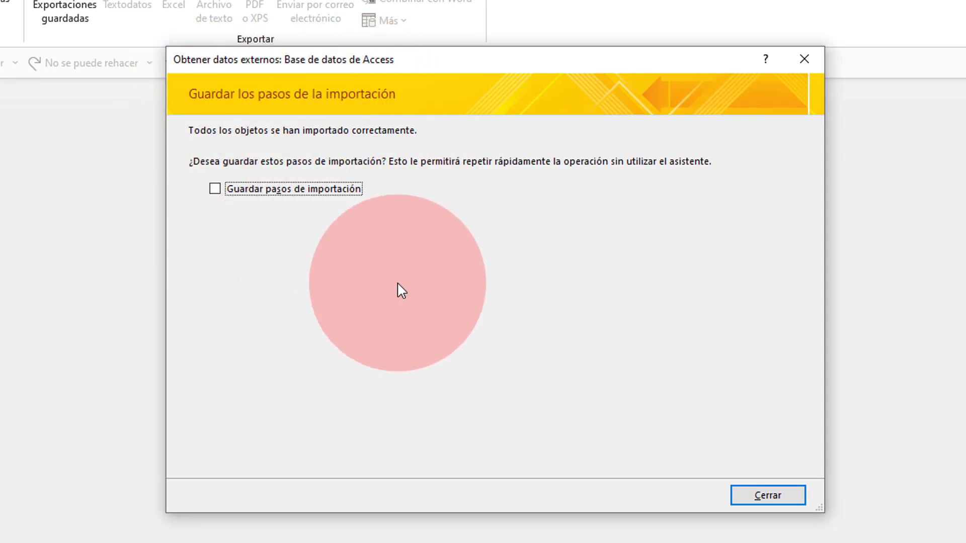
pyautogui.click(774, 493)
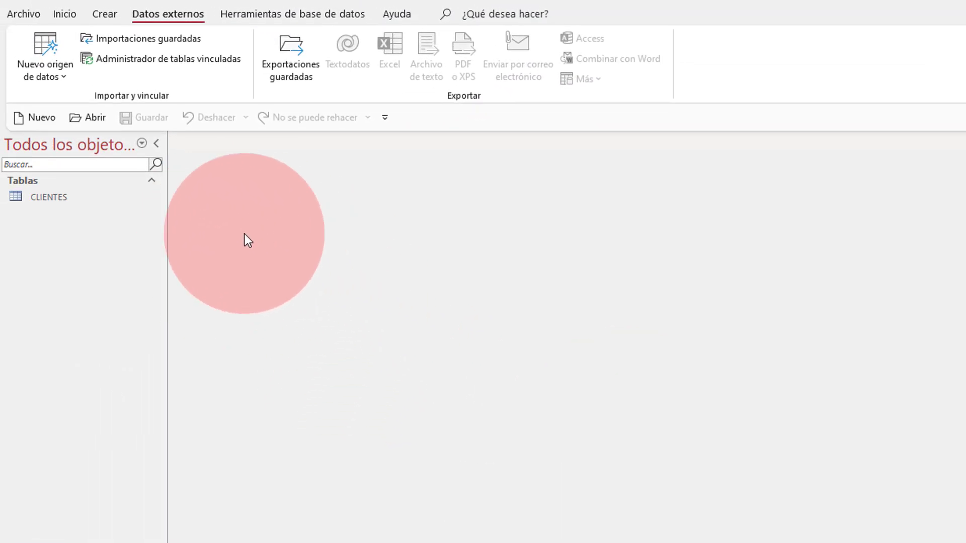
# Open the imported CLIENTES table and check its records
pyautogui.doubleClick(50, 199)
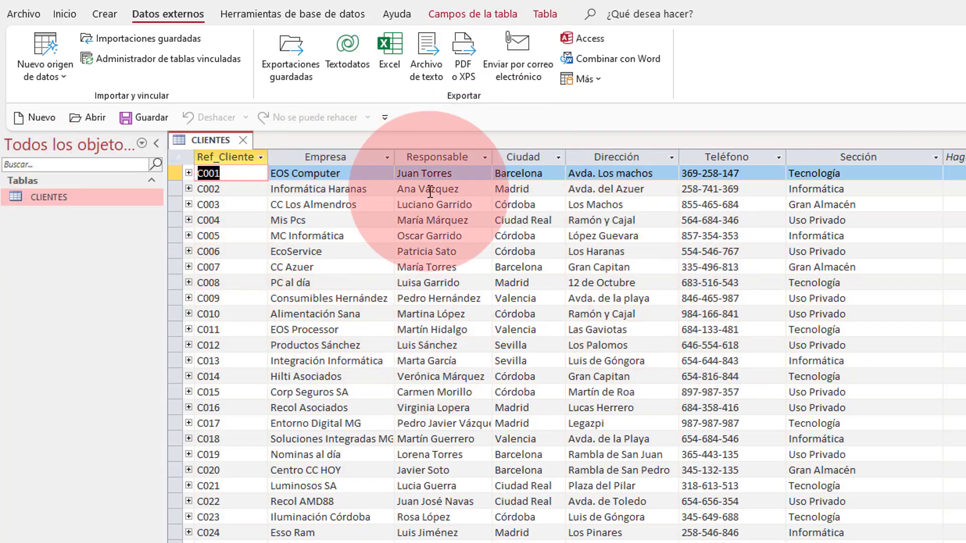
pyautogui.scroll(-18, 938, 492)
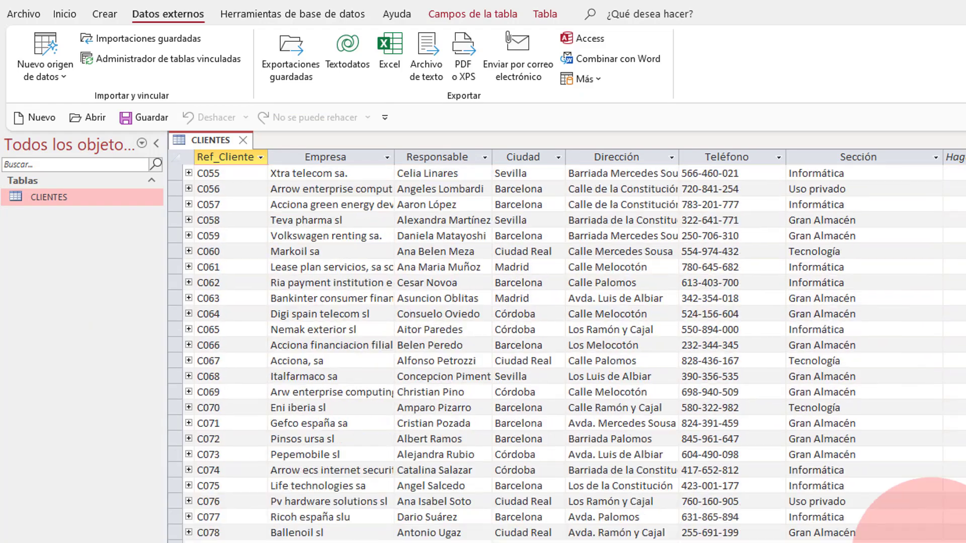
pyautogui.scroll(18, 923, 470)
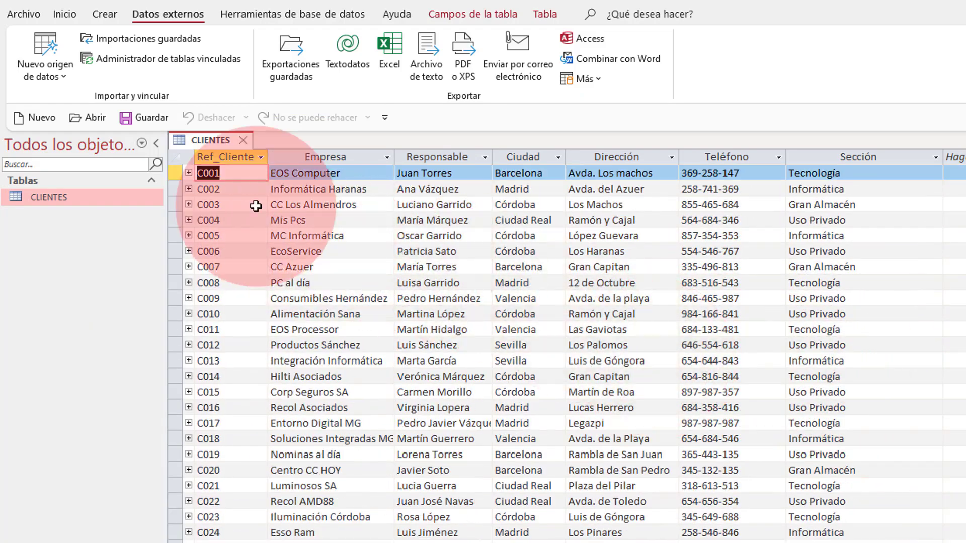
# Check the design of the imported CLIENTES table, including the Teléfono field's properties, and close the table
pyautogui.click(465, 12)
pyautogui.click(30, 75)
pyautogui.click(77, 139)
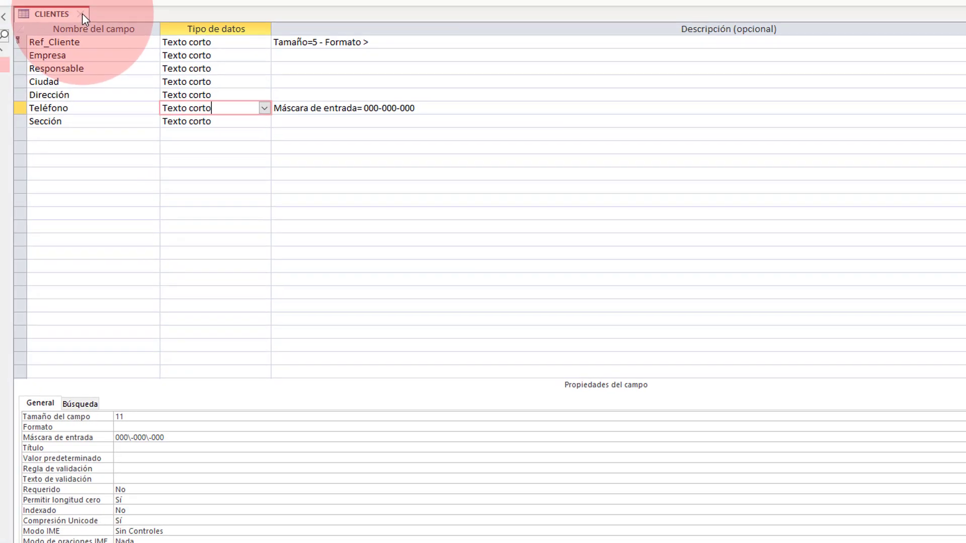
pyautogui.click(67, 4)
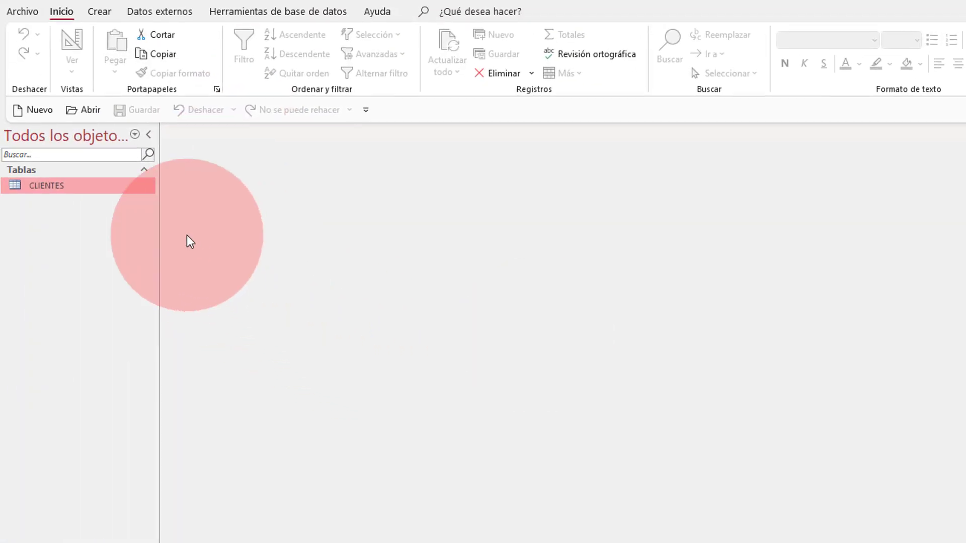
# Delete the imported CLIENTES table from the Clase 55_b database
pyautogui.rightClick(100, 188)
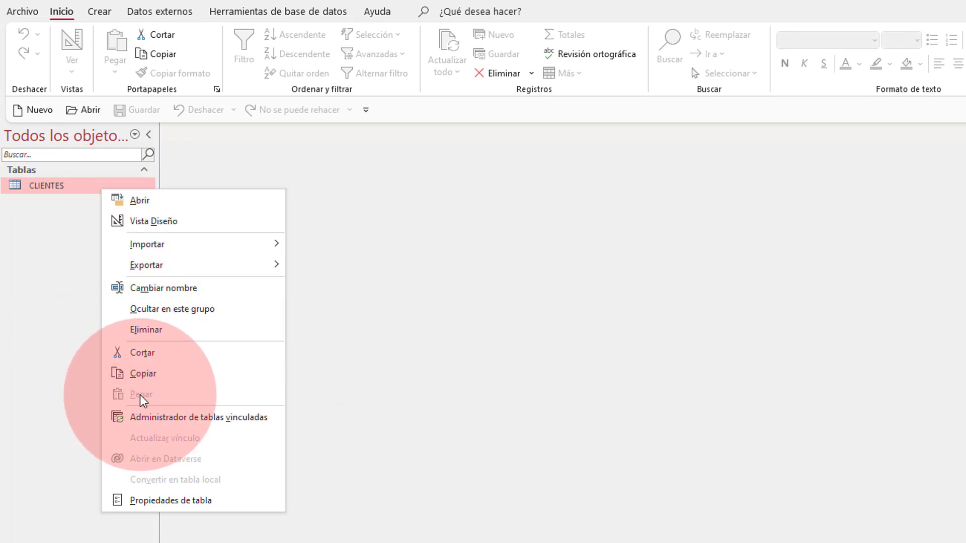
pyautogui.click(160, 328)
pyautogui.click(657, 409)
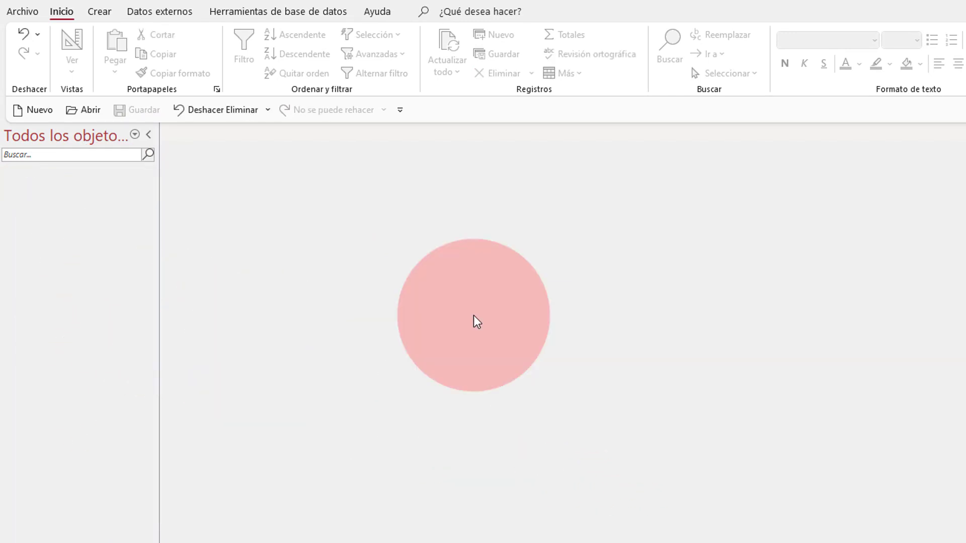
# Start an import from an Access database, using CLASE 55.accdb as the source and importing its objects into the current database
pyautogui.click(168, 7)
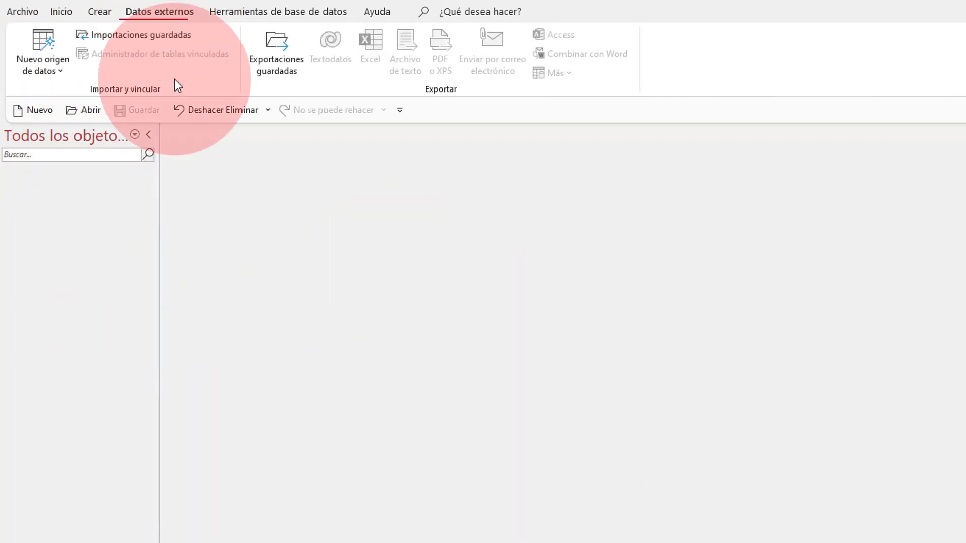
pyautogui.click(61, 76)
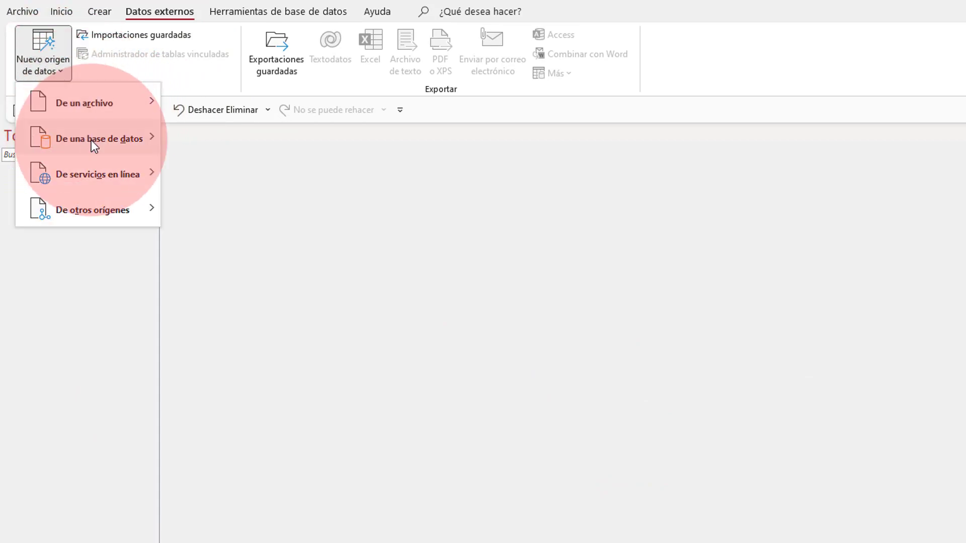
pyautogui.moveTo(98, 140)
pyautogui.click(213, 139)
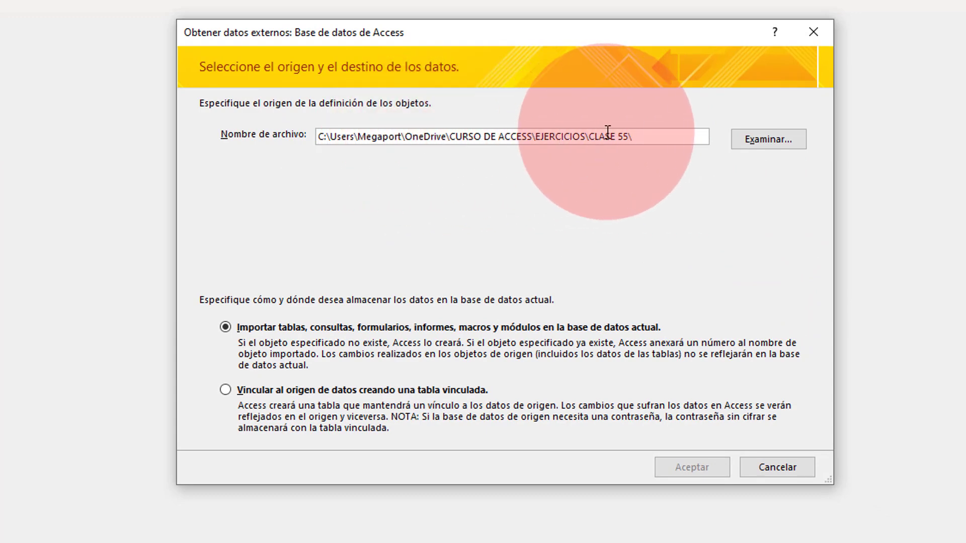
pyautogui.click(769, 142)
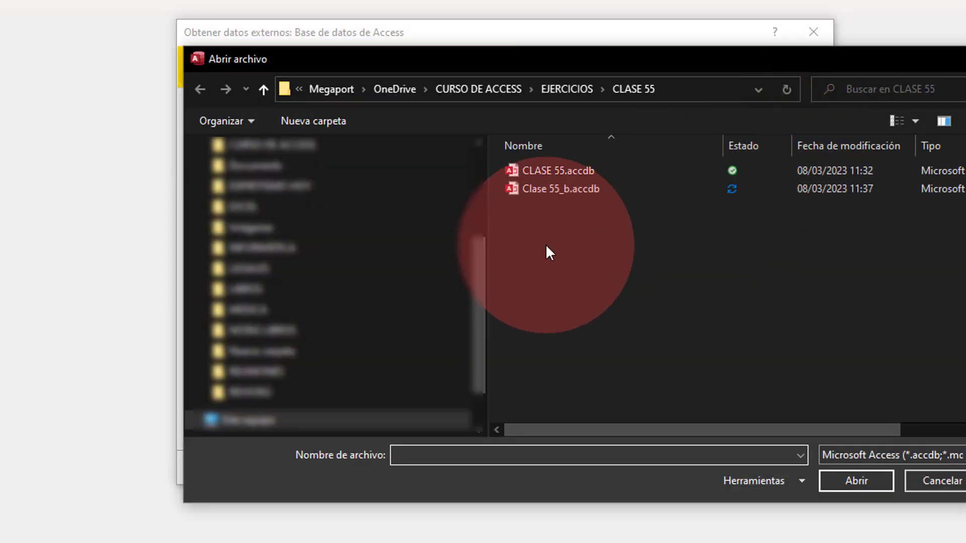
pyautogui.doubleClick(586, 174)
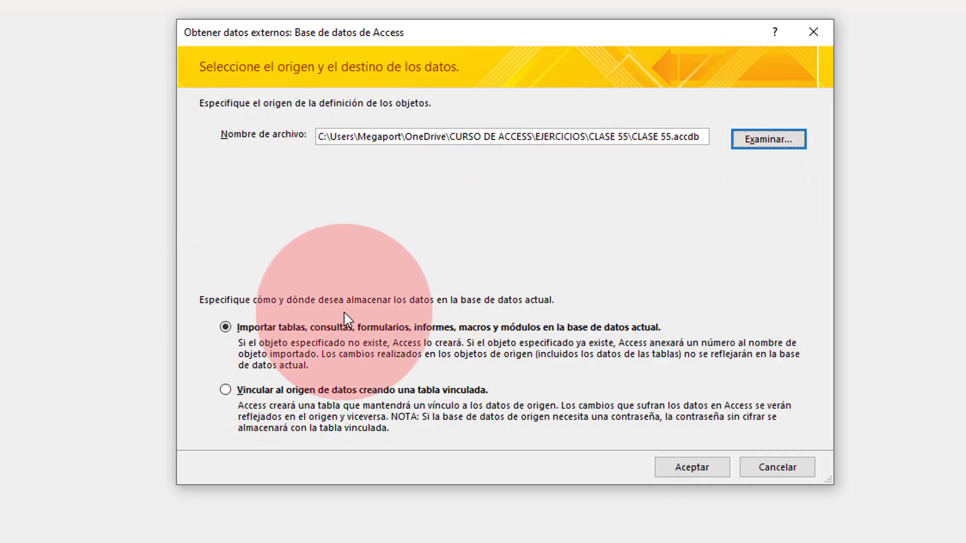
pyautogui.click(708, 466)
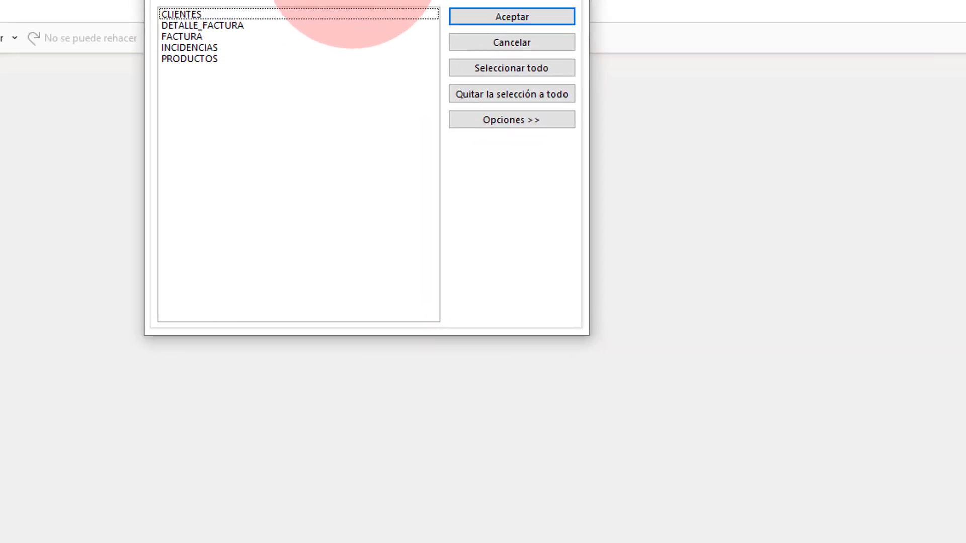
# Import the tables CLIENTES, DETALLE_FACTURA, FACTURA, INCIDENCIAS and PRODUCTOS without saving the import steps
pyautogui.click(278, 117)
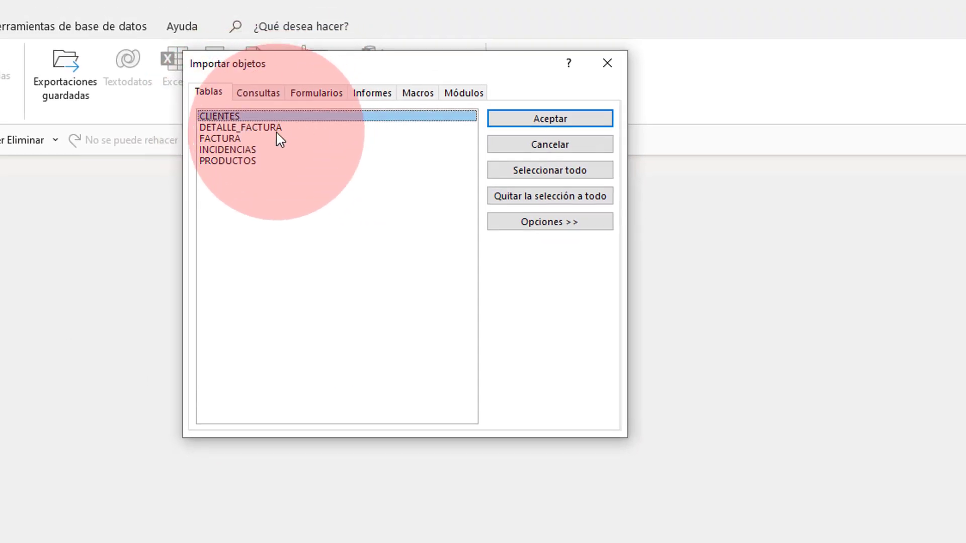
pyautogui.click(274, 138)
pyautogui.click(271, 161)
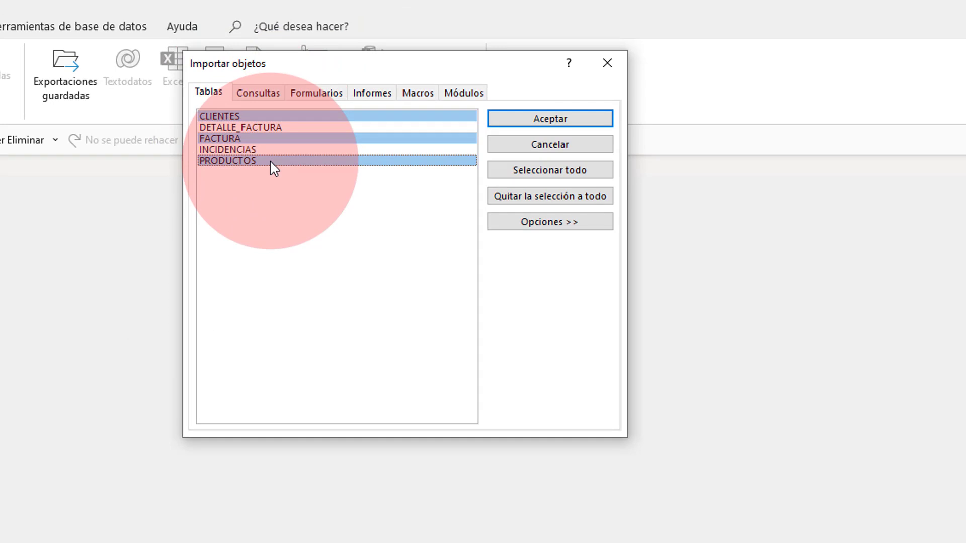
pyautogui.click(272, 149)
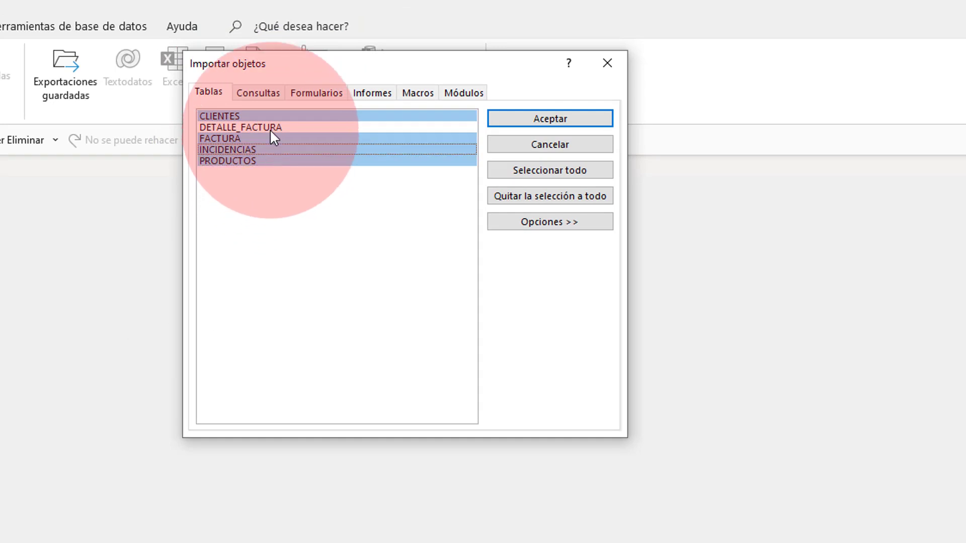
pyautogui.click(270, 127)
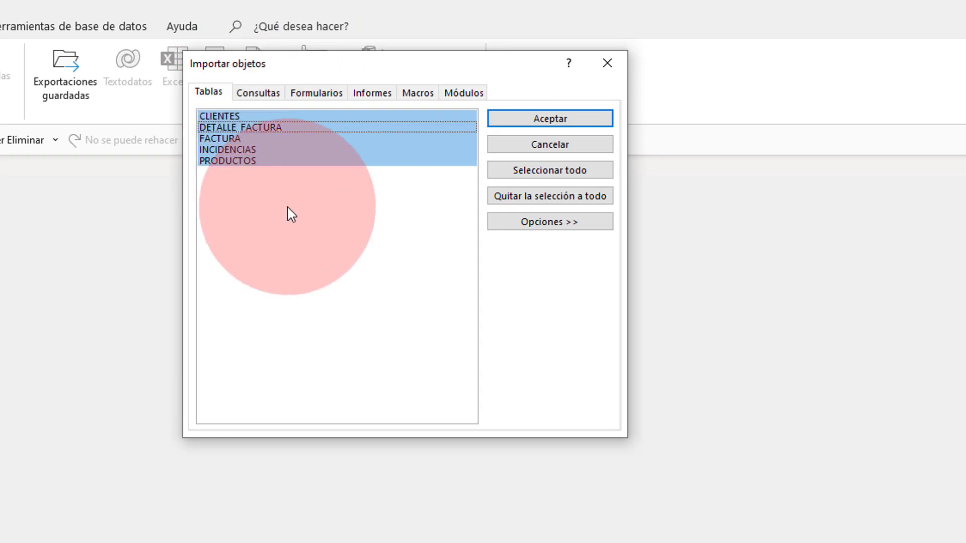
pyautogui.click(266, 147)
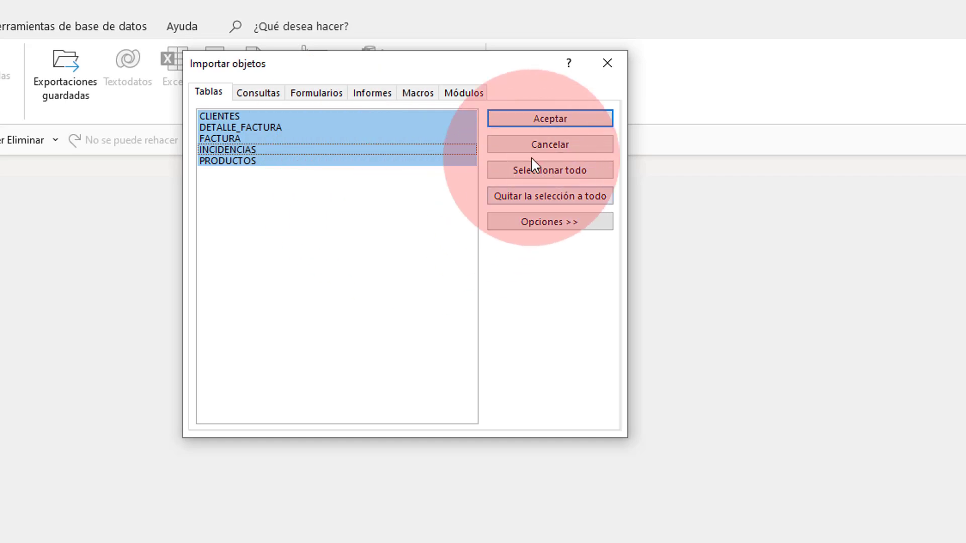
pyautogui.click(563, 122)
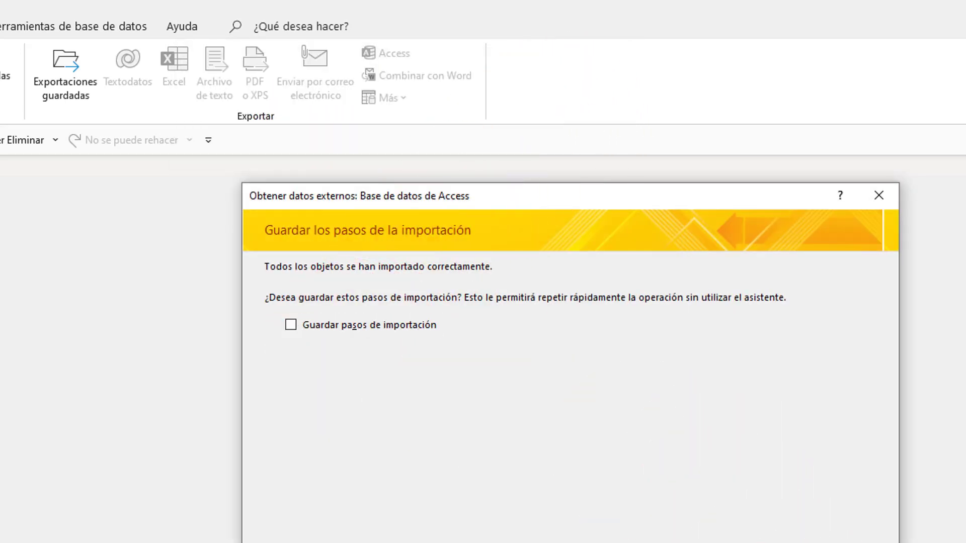
pyautogui.press('Return')
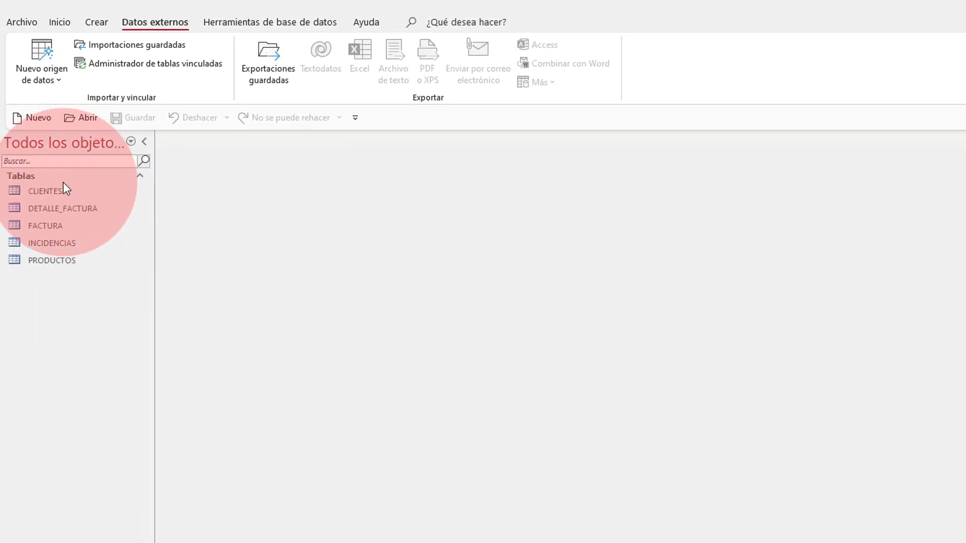
# Check the records of the imported PRODUCTOS table and close it
pyautogui.doubleClick(50, 262)
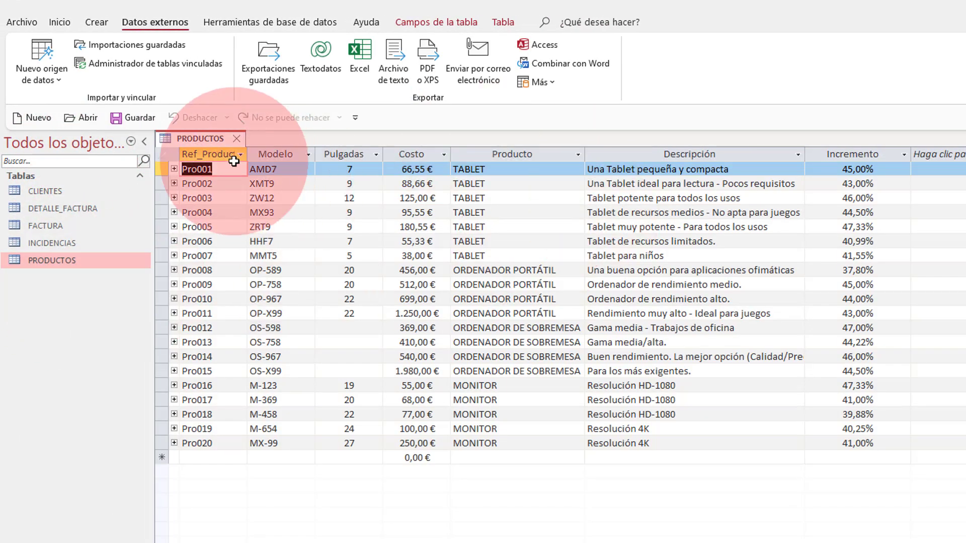
pyautogui.click(230, 143)
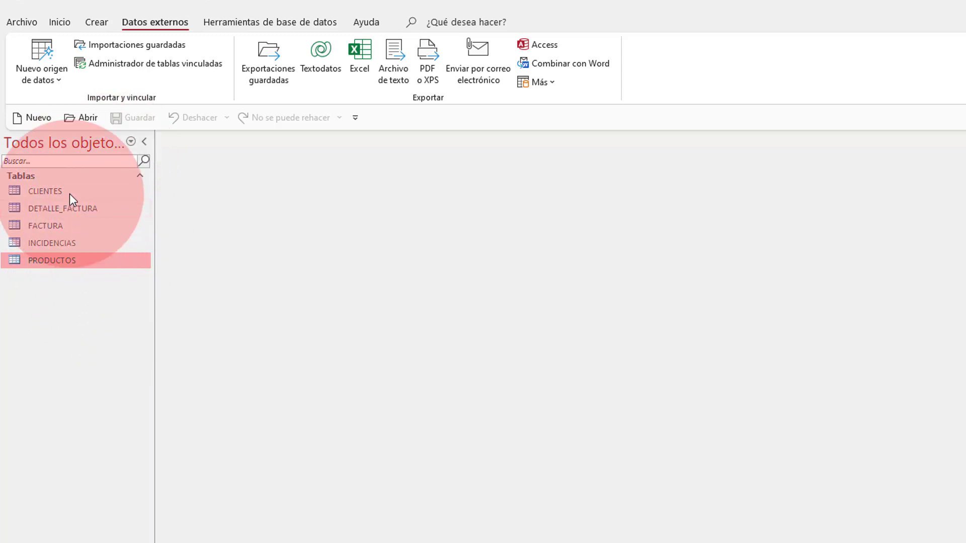
# Rearrange DETALLE_FACTURA, CLIENTES and INCIDENCIAS in the relationships diagram to separate the connecting lines, and close it saving the layout
pyautogui.click(309, 22)
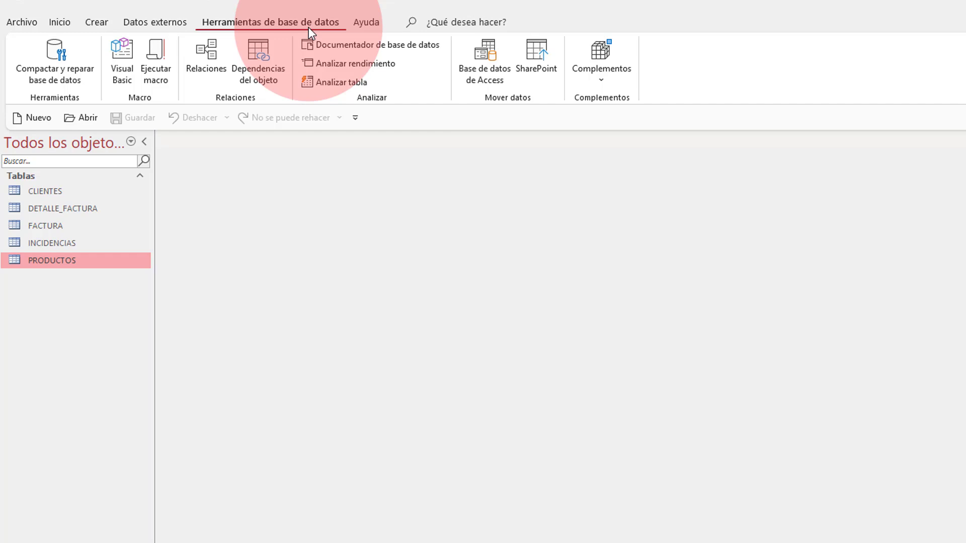
pyautogui.click(208, 52)
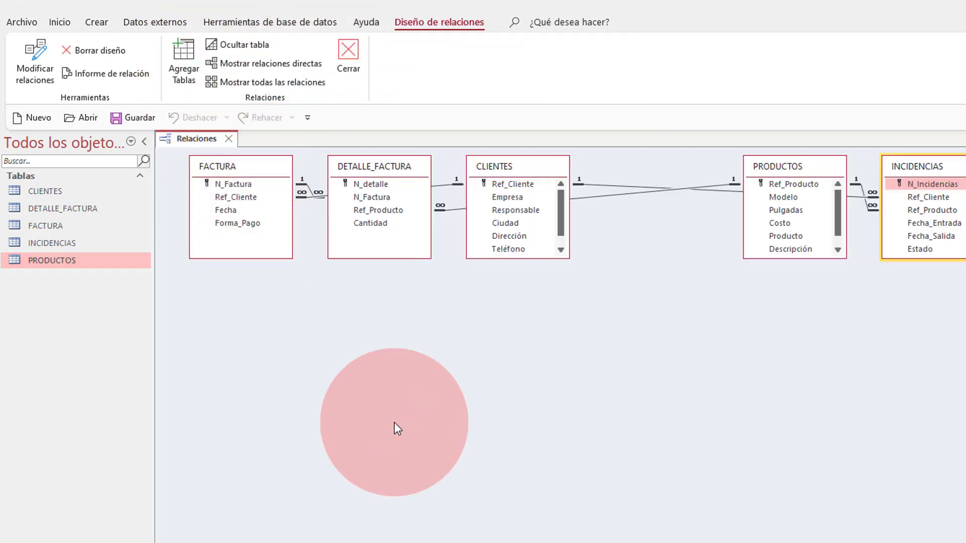
pyautogui.moveTo(393, 162); pyautogui.dragTo(417, 373)
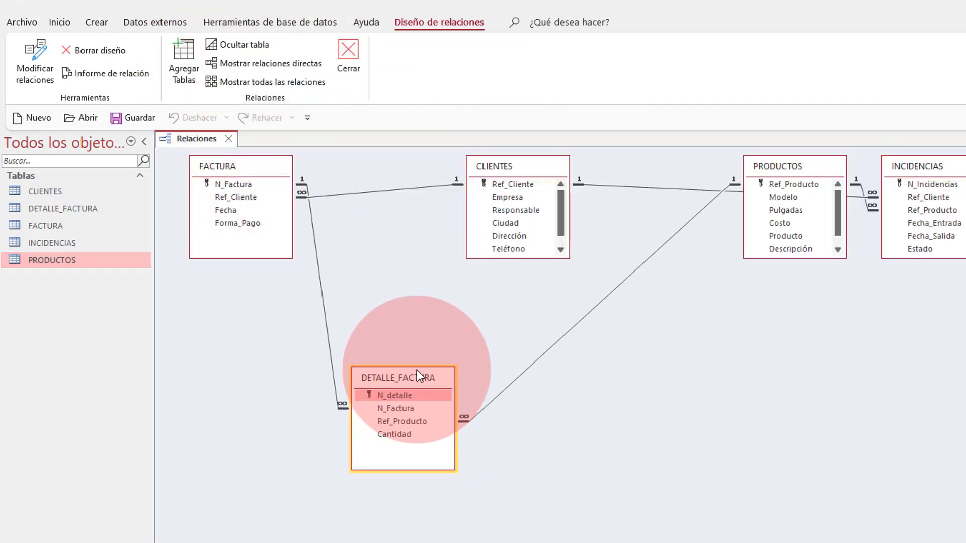
pyautogui.moveTo(516, 163); pyautogui.dragTo(552, 457)
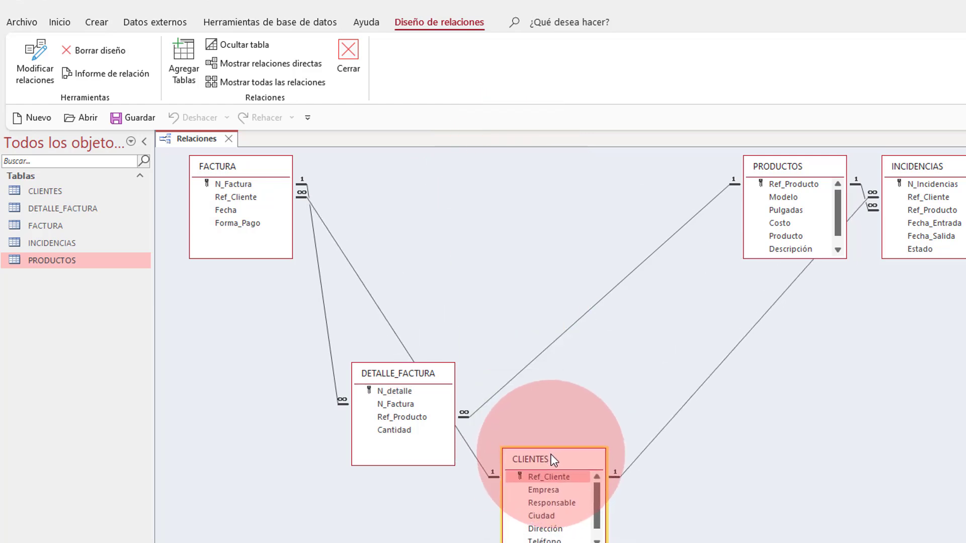
pyautogui.moveTo(401, 367); pyautogui.dragTo(473, 163)
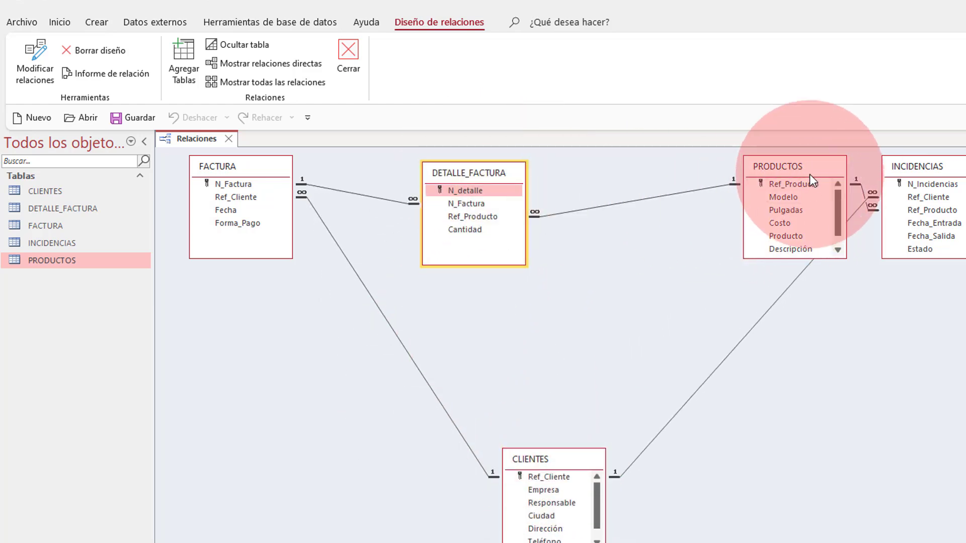
pyautogui.moveTo(935, 173); pyautogui.dragTo(928, 203)
pyautogui.moveTo(919, 237); pyautogui.dragTo(964, 423)
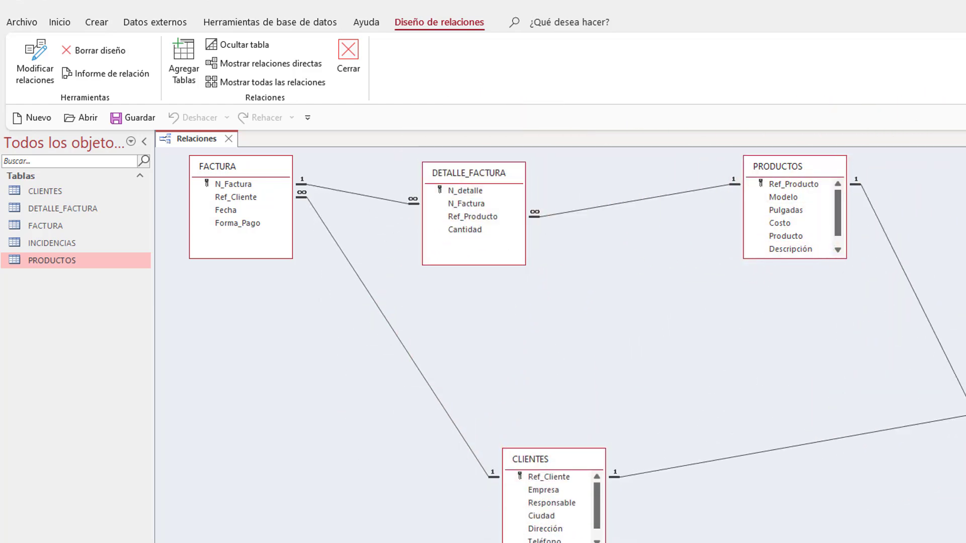
pyautogui.moveTo(552, 504); pyautogui.dragTo(781, 418)
pyautogui.moveTo(963, 370); pyautogui.dragTo(950, 366)
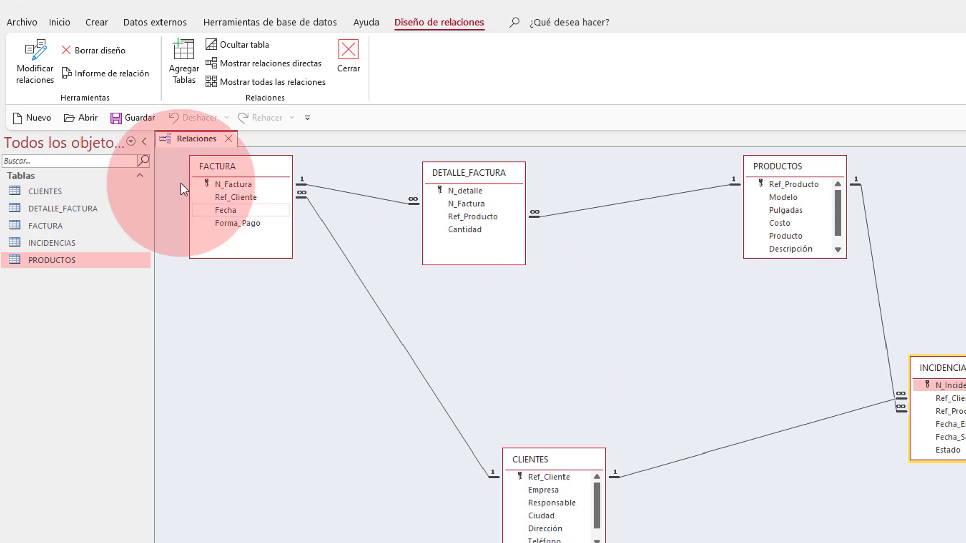
pyautogui.click(228, 139)
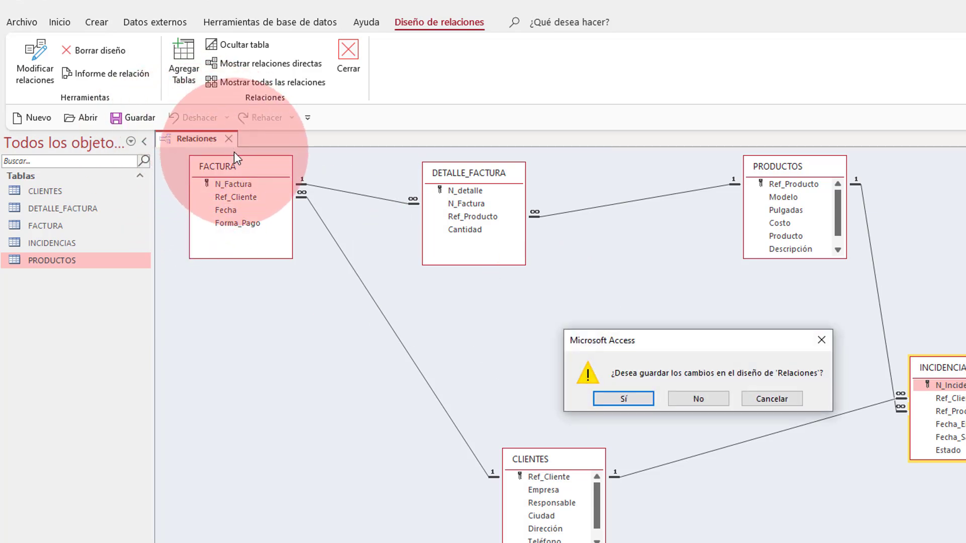
pyautogui.click(624, 399)
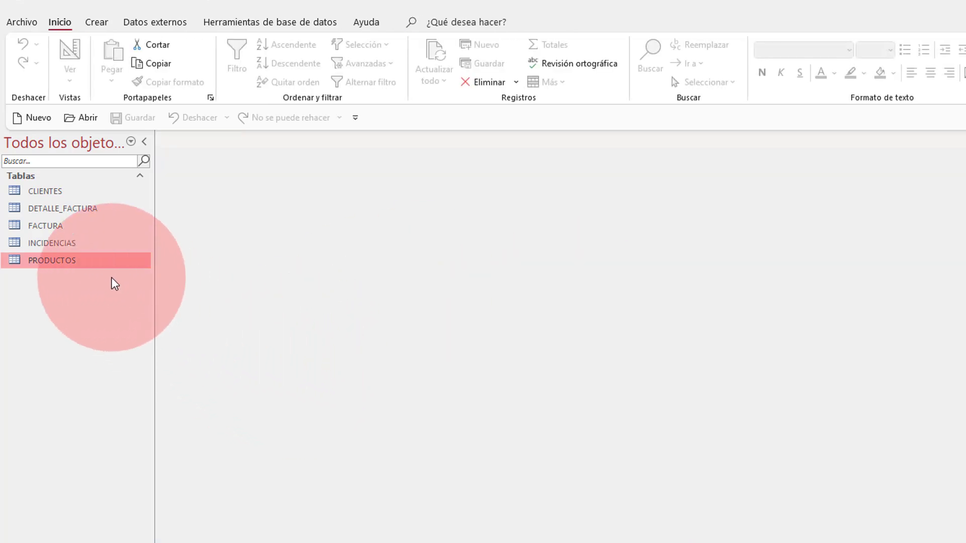
# Delete all five imported tables, from CLIENTES to PRODUCTOS, together with their relationships
pyautogui.keyDown('shift'); pyautogui.click(53, 193); pyautogui.keyUp('shift')
pyautogui.press('Delete')
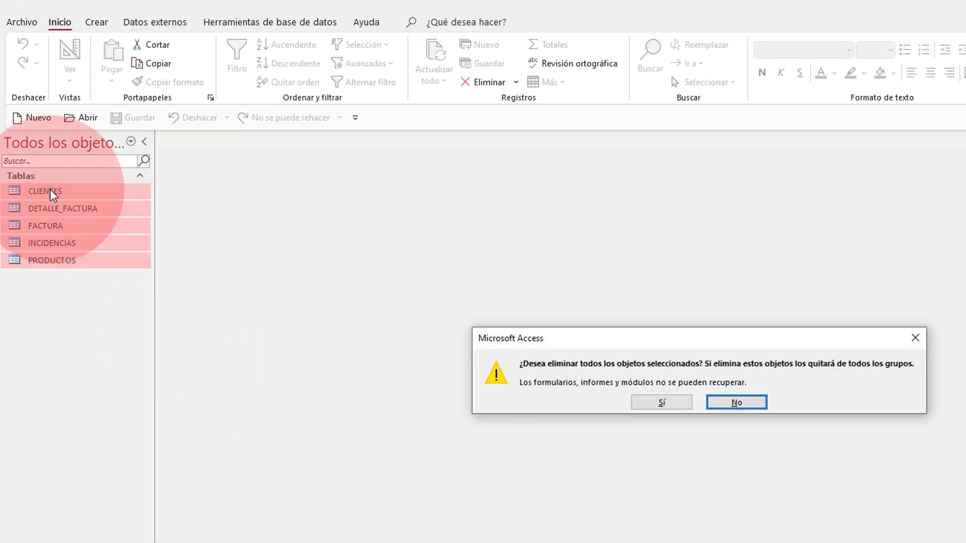
pyautogui.click(669, 402)
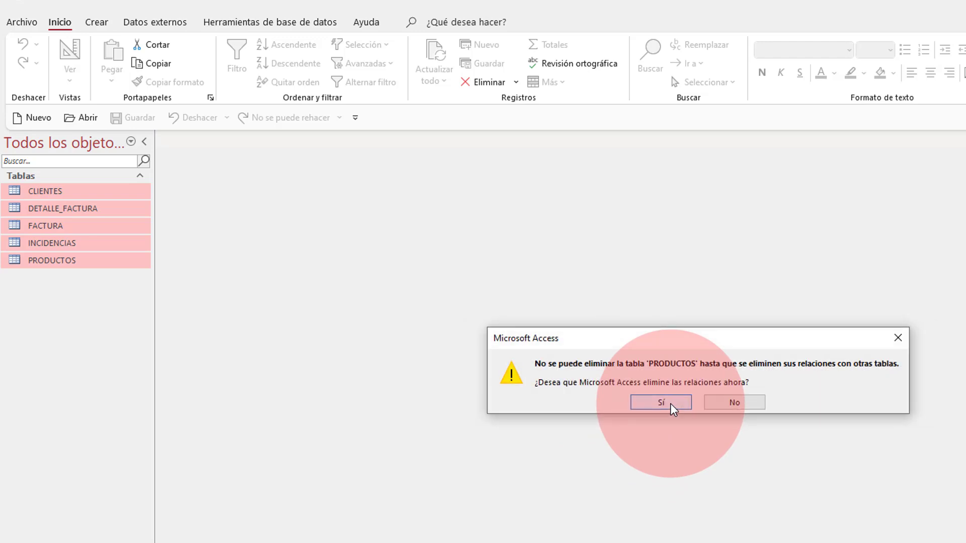
pyautogui.click(662, 401)
pyautogui.click(662, 402)
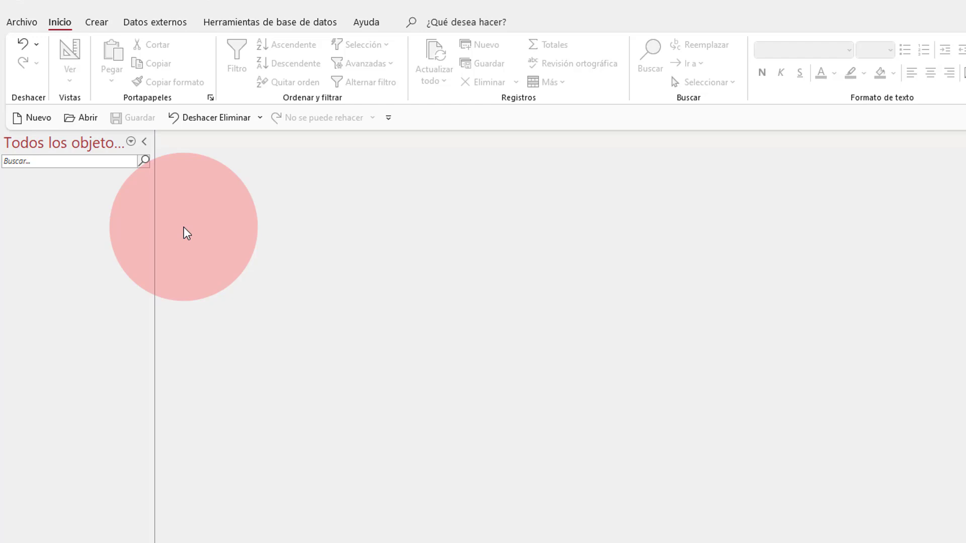
# Begin another Access database import from CLASE 55.accdb into the current database and bring up its list of importable objects
pyautogui.click(153, 26)
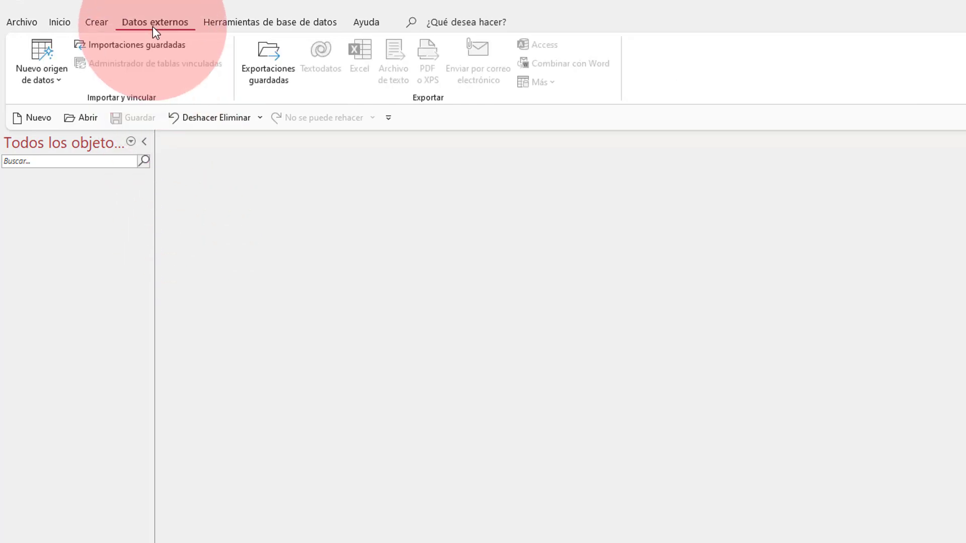
pyautogui.click(44, 83)
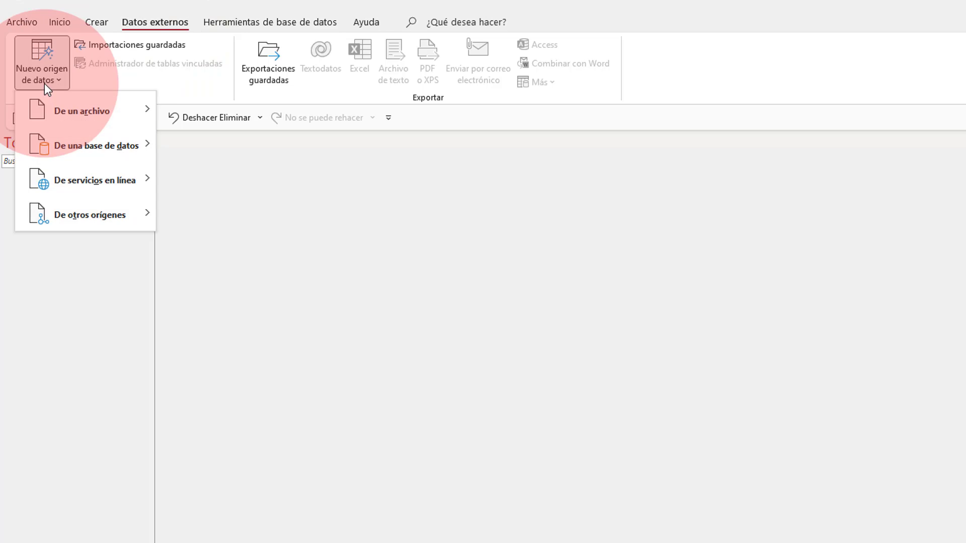
pyautogui.click(209, 146)
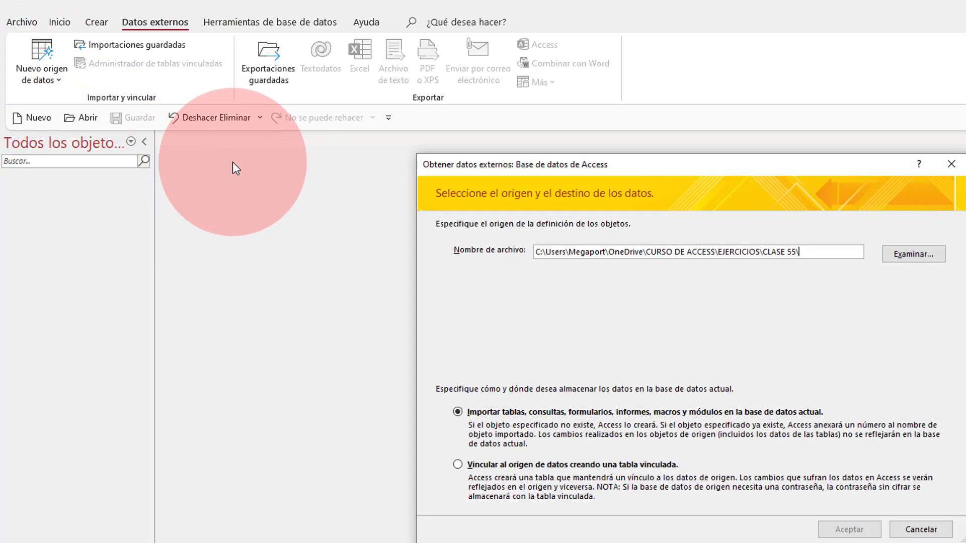
pyautogui.moveTo(592, 165); pyautogui.dragTo(379, 141)
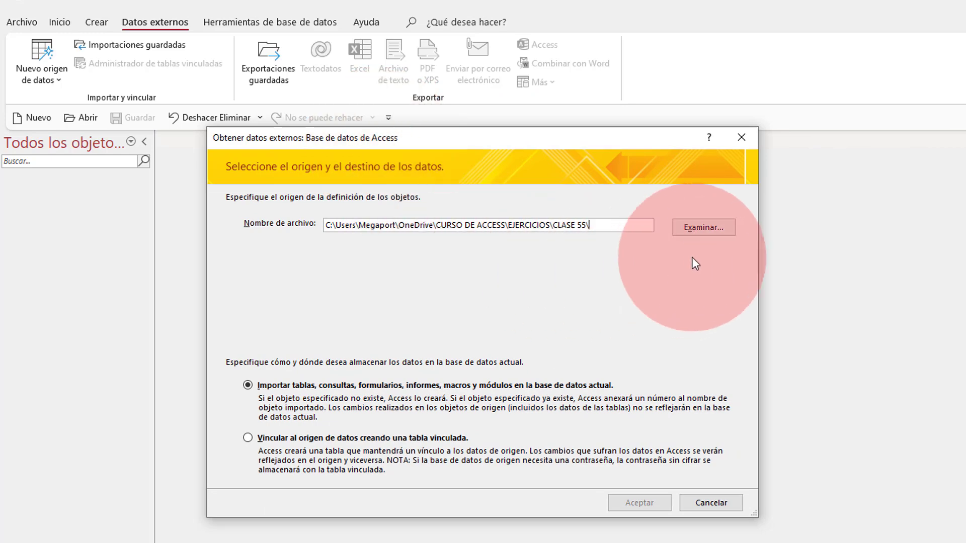
pyautogui.click(709, 232)
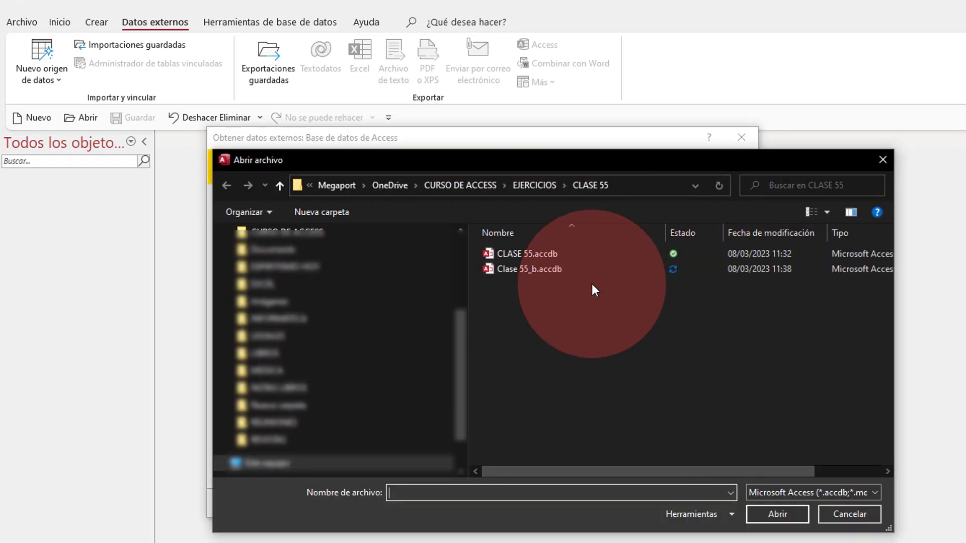
pyautogui.doubleClick(543, 255)
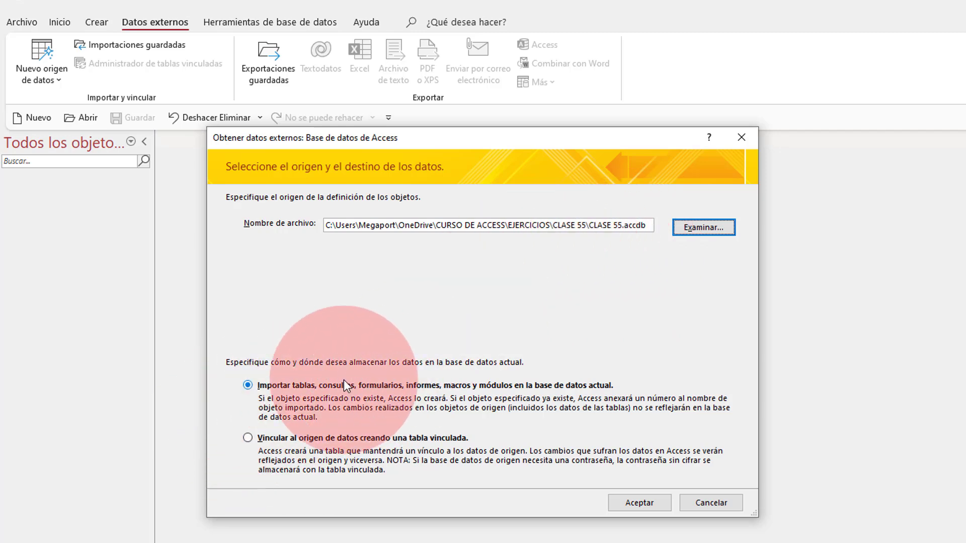
pyautogui.click(650, 506)
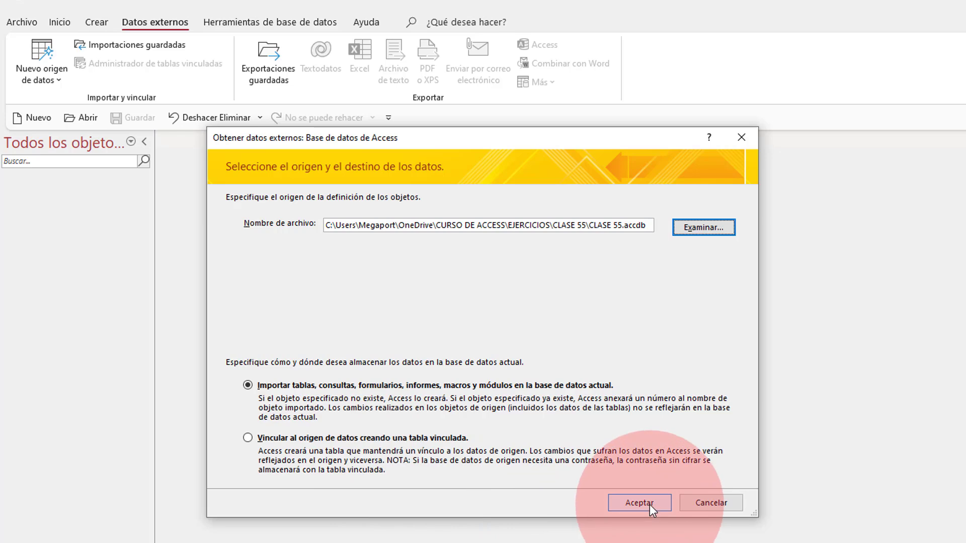
pyautogui.moveTo(200, 12); pyautogui.dragTo(472, 129)
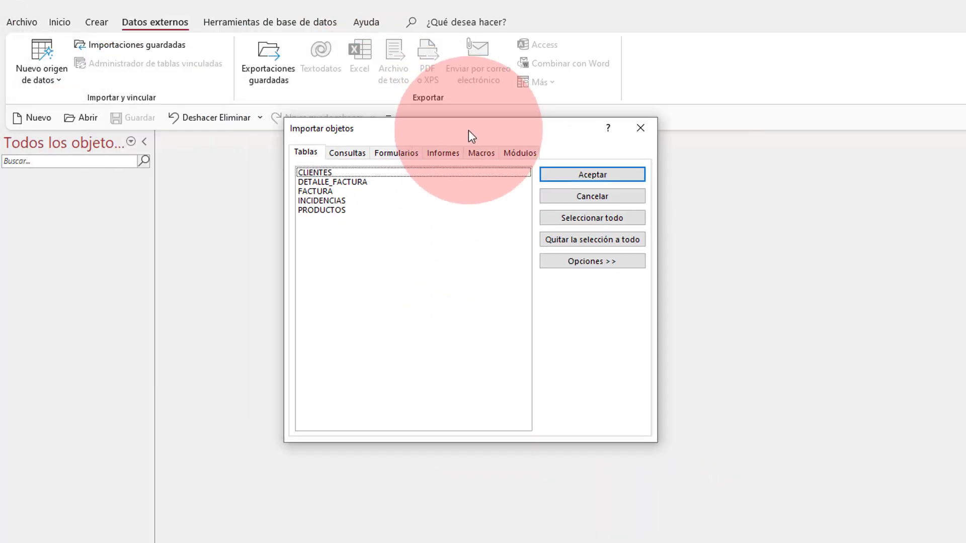
# Import only the PRODUCTOS table from CLASE 55.accdb into the current database
pyautogui.click(322, 209)
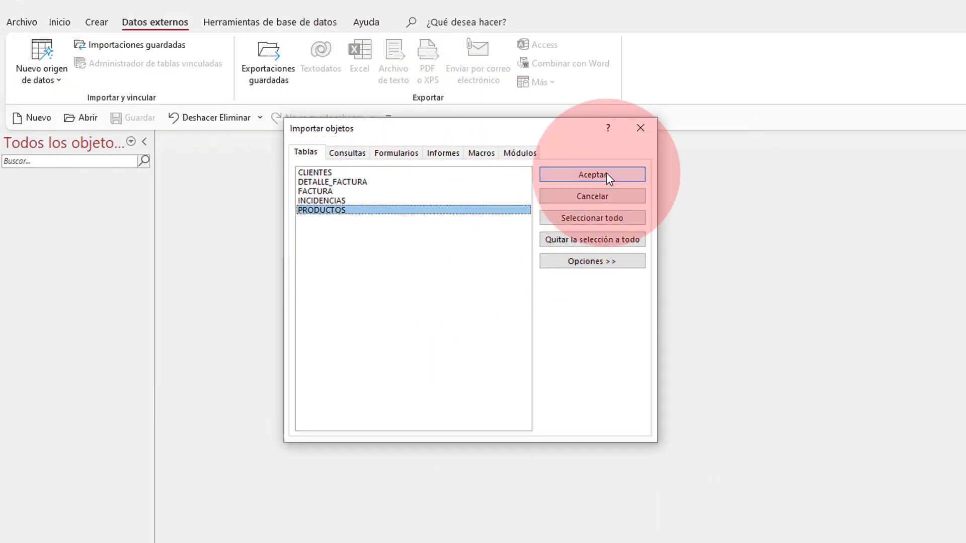
pyautogui.click(608, 175)
pyautogui.moveTo(517, 172); pyautogui.dragTo(381, 110)
# Save the import steps as Importar Clase 55 with the description "Se importa la tabla Productos de la BBDD"
pyautogui.click(323, 215)
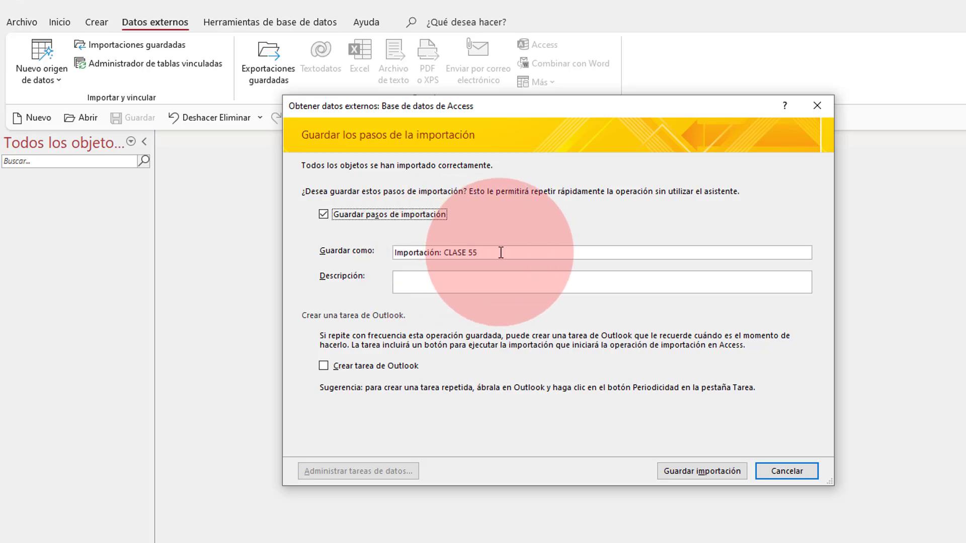
pyautogui.moveTo(500, 253); pyautogui.dragTo(302, 229)
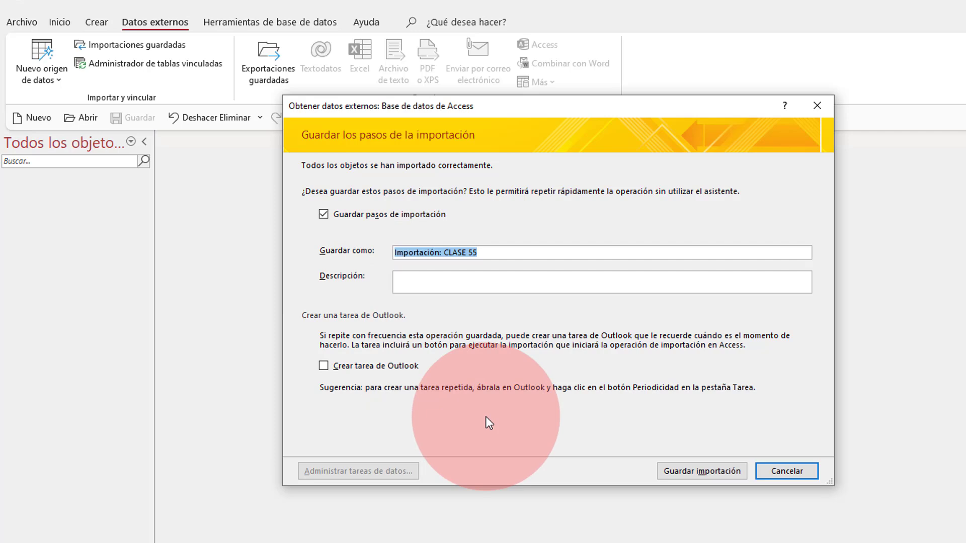
pyautogui.write('Importar Clas')
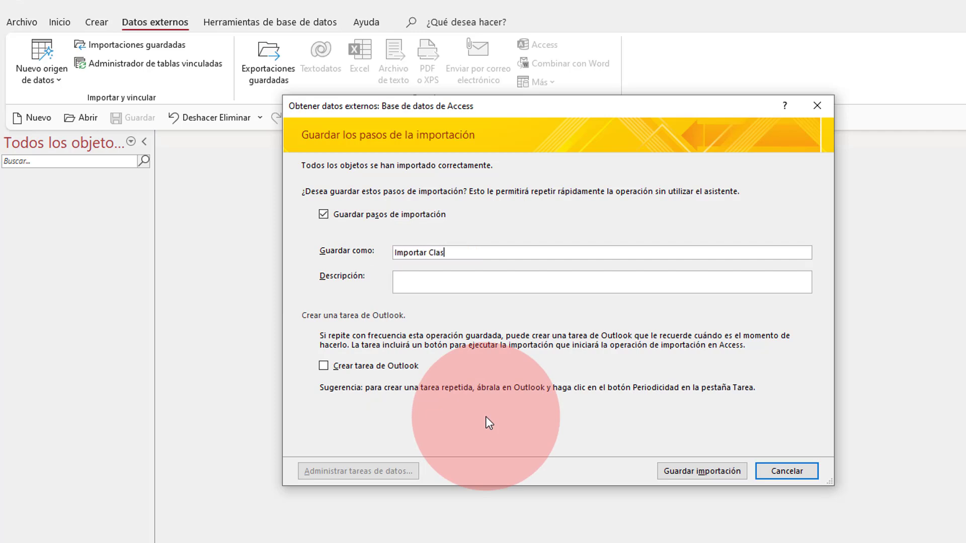
pyautogui.write('e 55')
pyautogui.click(416, 276)
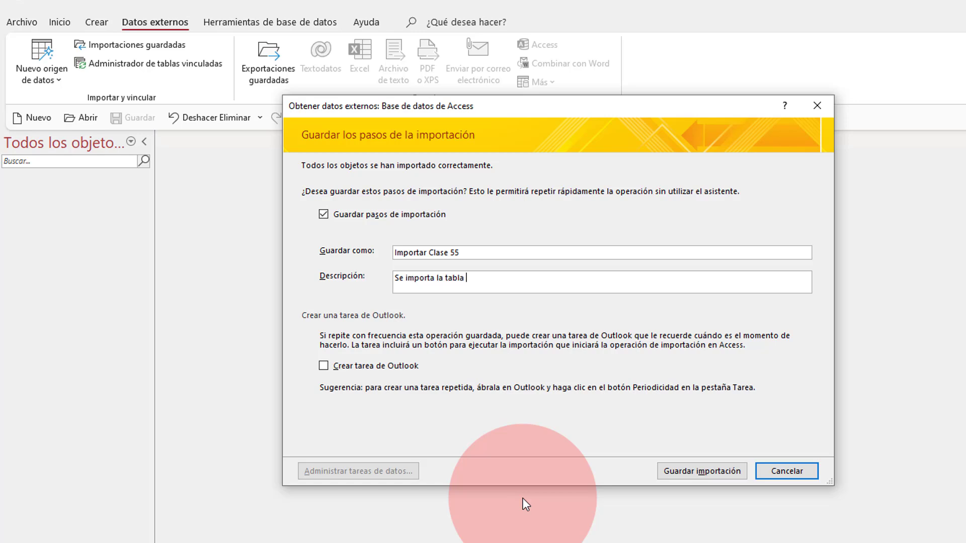
pyautogui.write('oductos de la BBDD')
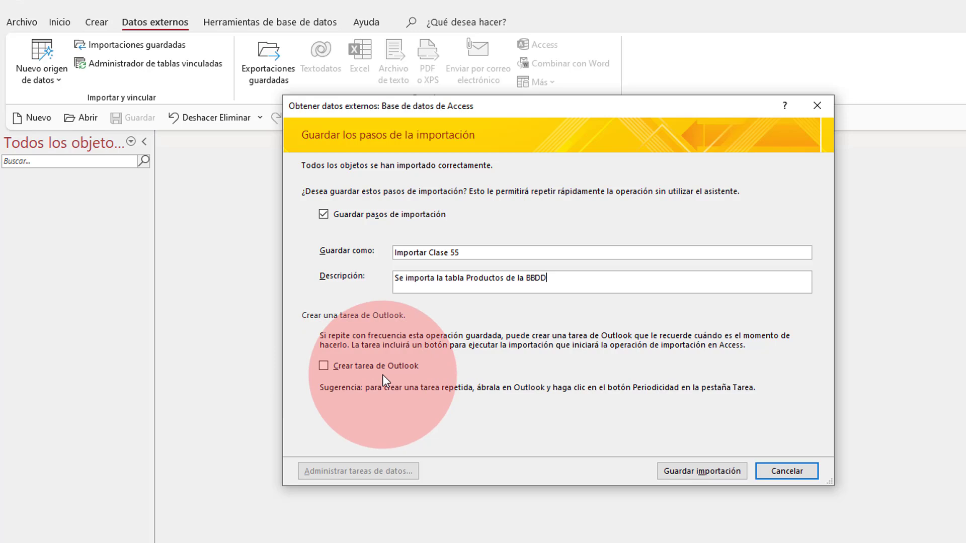
pyautogui.click(684, 472)
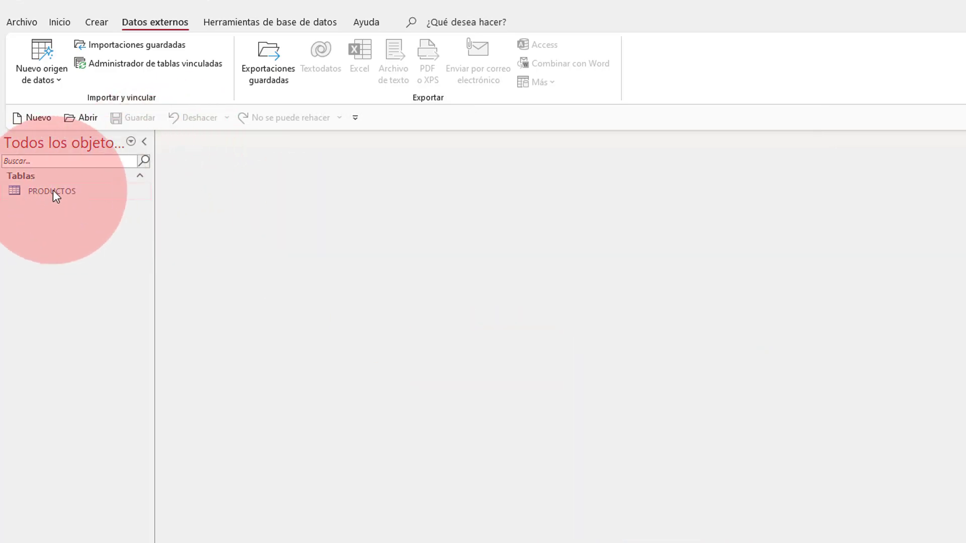
# Review the records of the newly imported PRODUCTOS table and close it
pyautogui.doubleClick(87, 192)
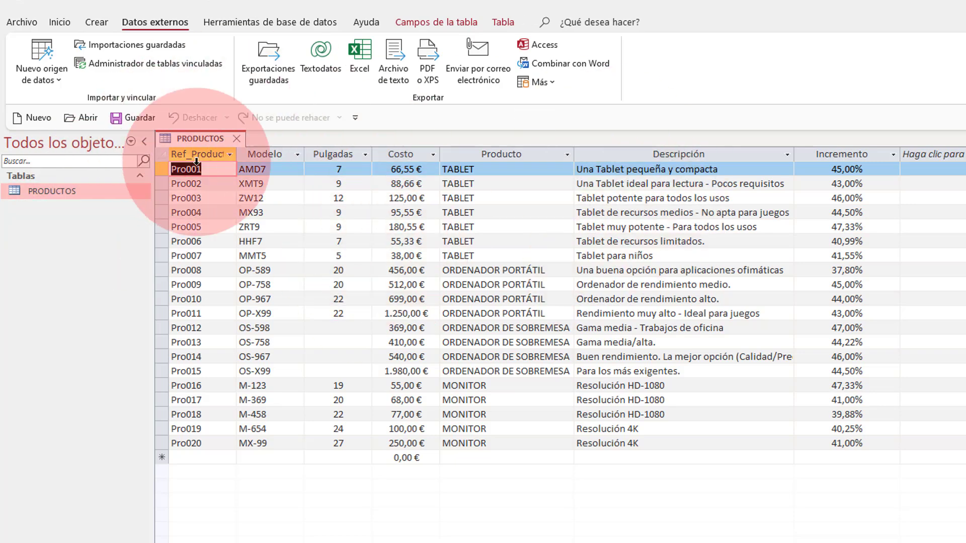
pyautogui.click(236, 139)
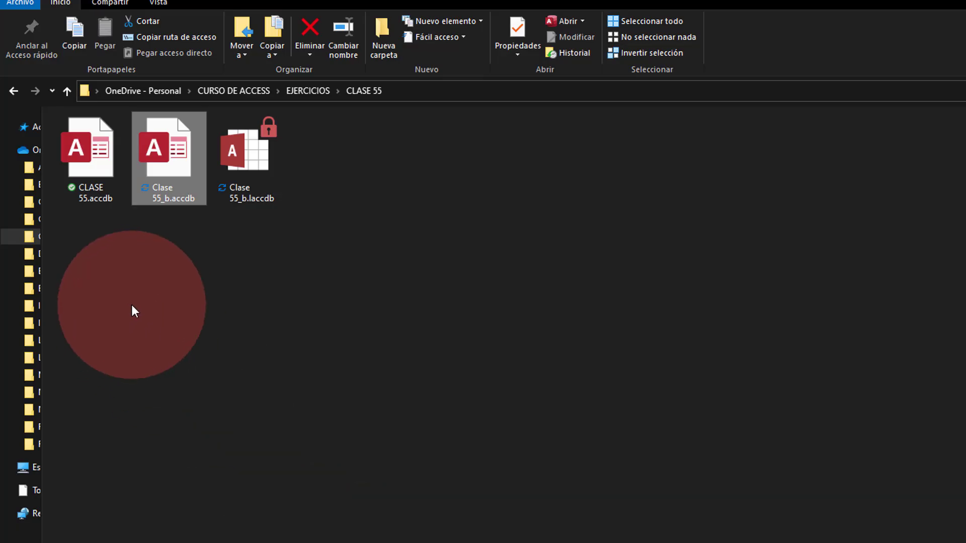
# In CLASE 55.accdb, add to PRODUCTOS the record Pro021, FGE-54, 70, 1.054,00 €, 38,00%, TV 4K, Resolución 4K, and close the table
pyautogui.doubleClick(94, 162)
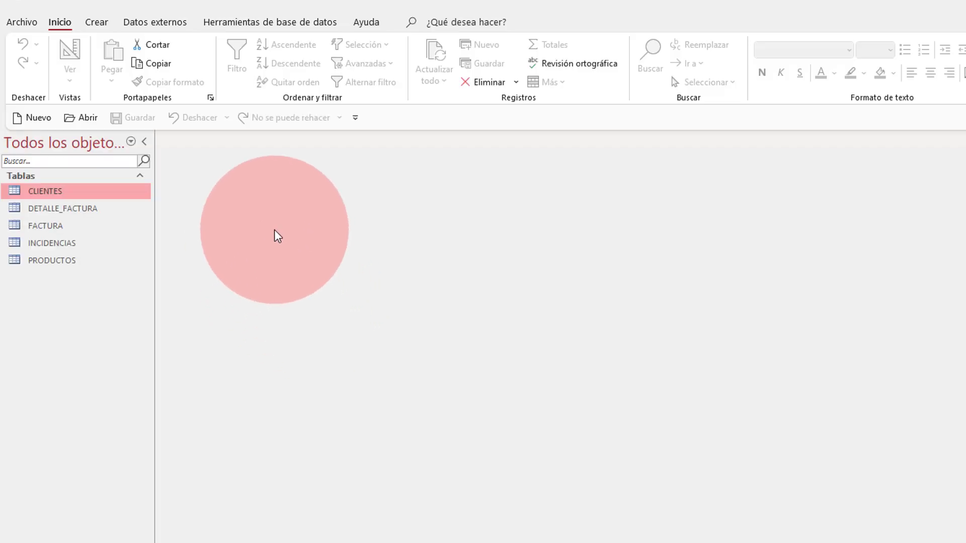
pyautogui.doubleClick(57, 259)
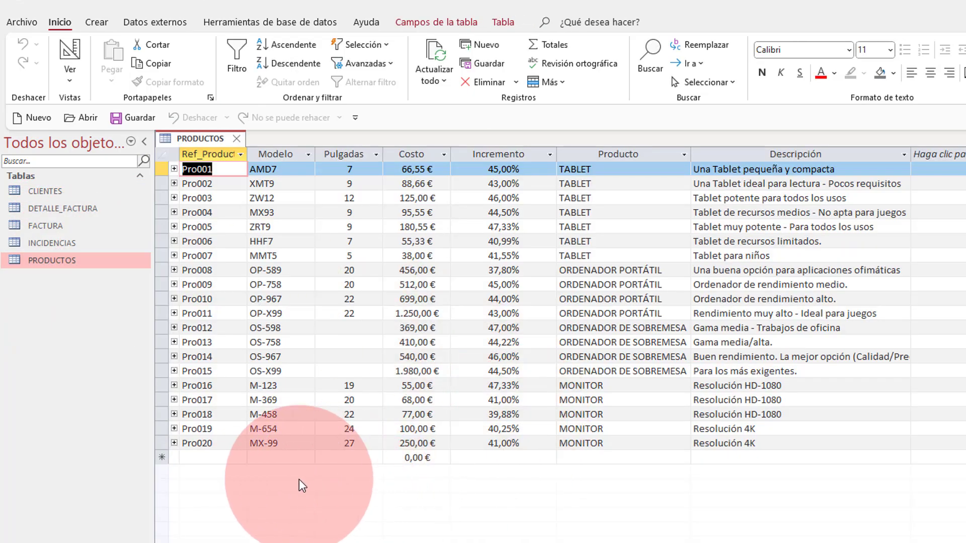
pyautogui.click(216, 458)
pyautogui.write('Pro021\tFGE-54\t70\t1.054,00 €\t38,00%\tTV 4K\tResolución 4K')
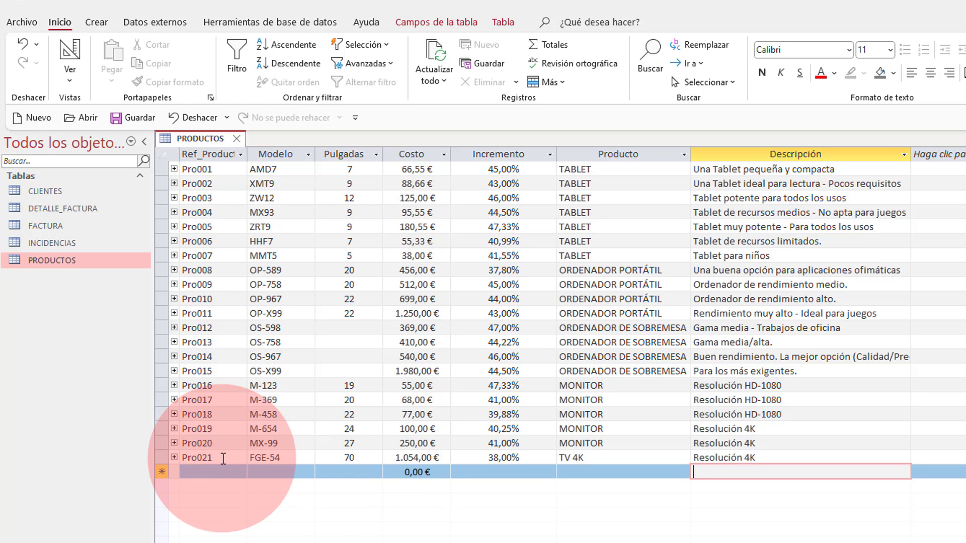
pyautogui.click(236, 139)
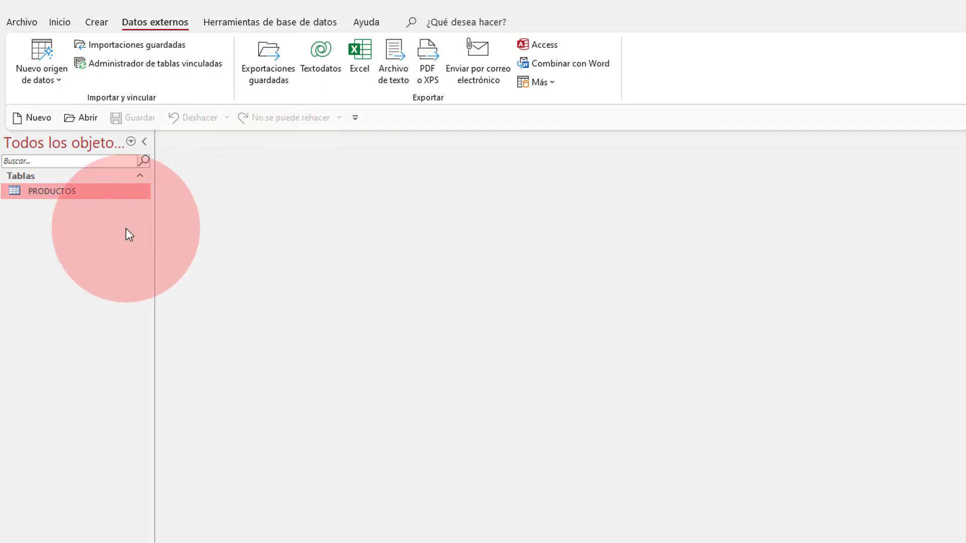
# Back in Clase 55_b, check the imported PRODUCTOS table for record Pro021, close it and delete the table
pyautogui.doubleClick(89, 195)
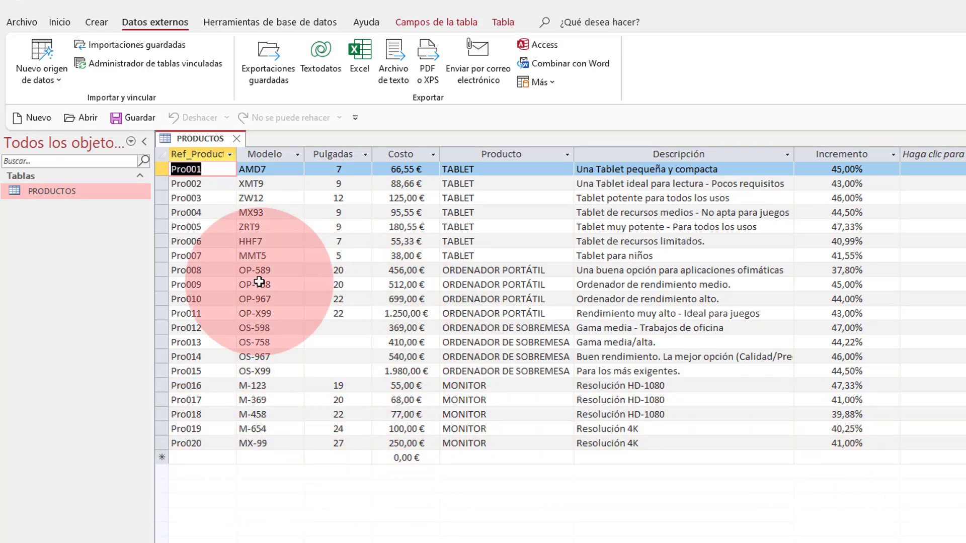
pyautogui.click(236, 140)
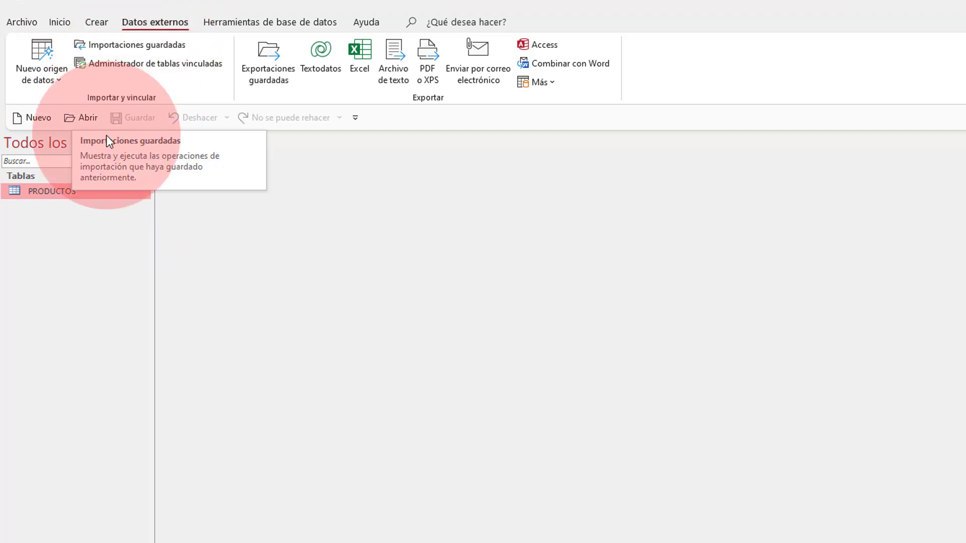
pyautogui.rightClick(89, 194)
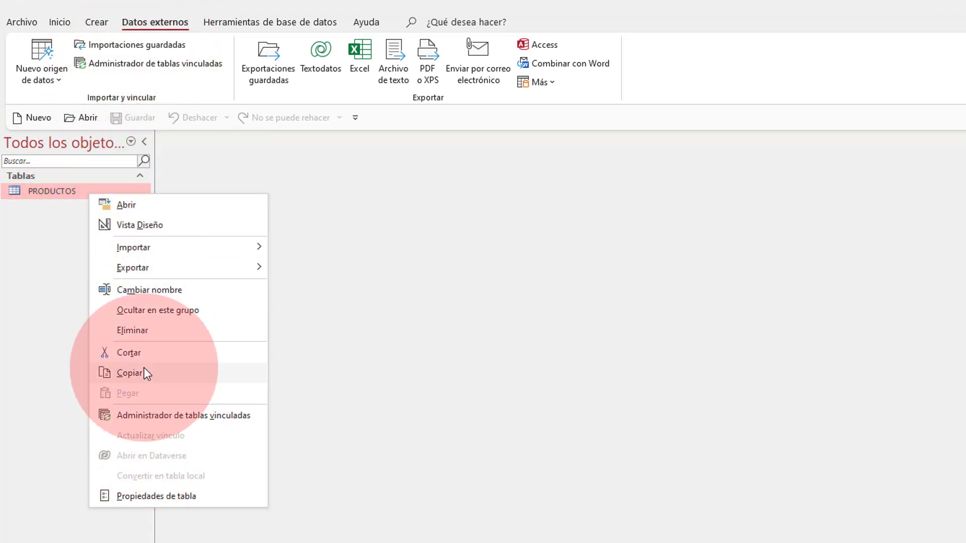
pyautogui.click(143, 330)
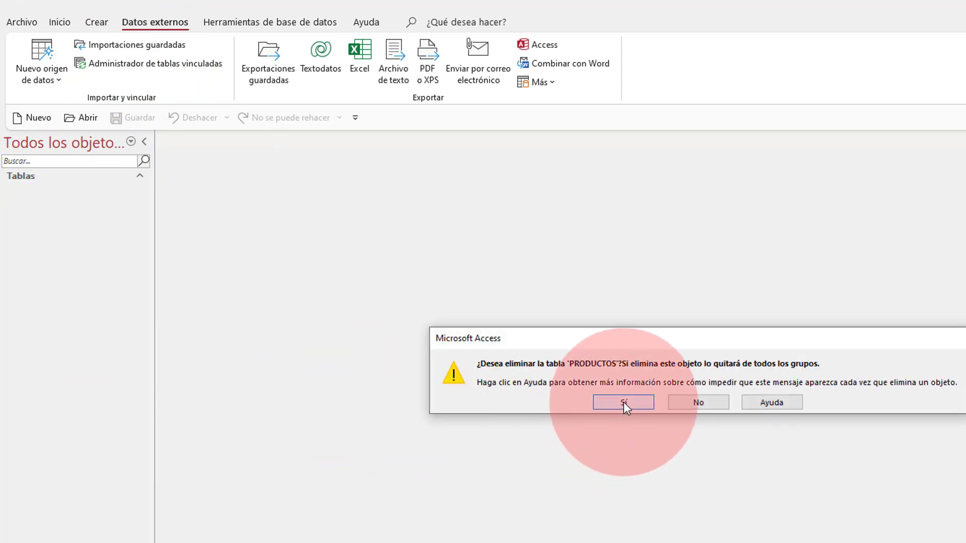
pyautogui.click(624, 402)
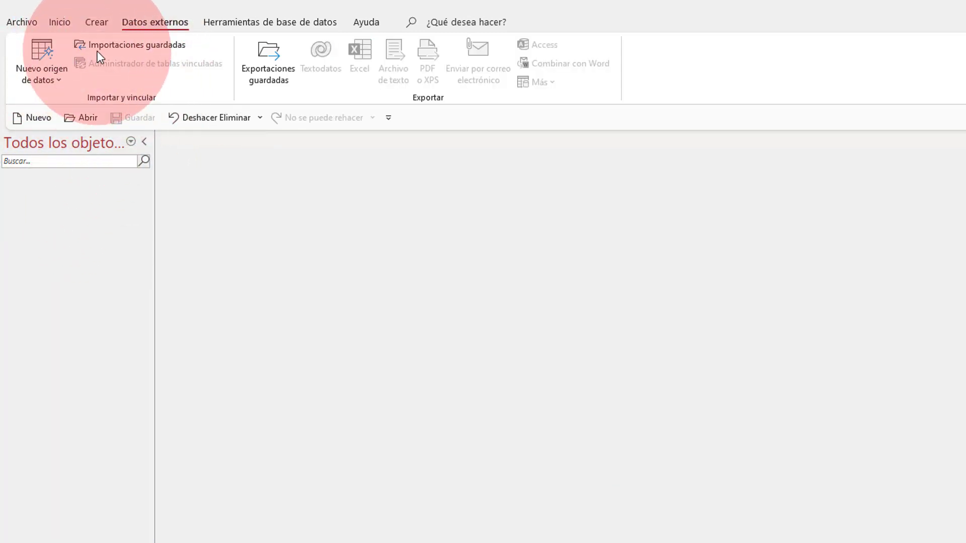
# Run the saved import Importar Clase 55 and close the data task manager
pyautogui.click(165, 46)
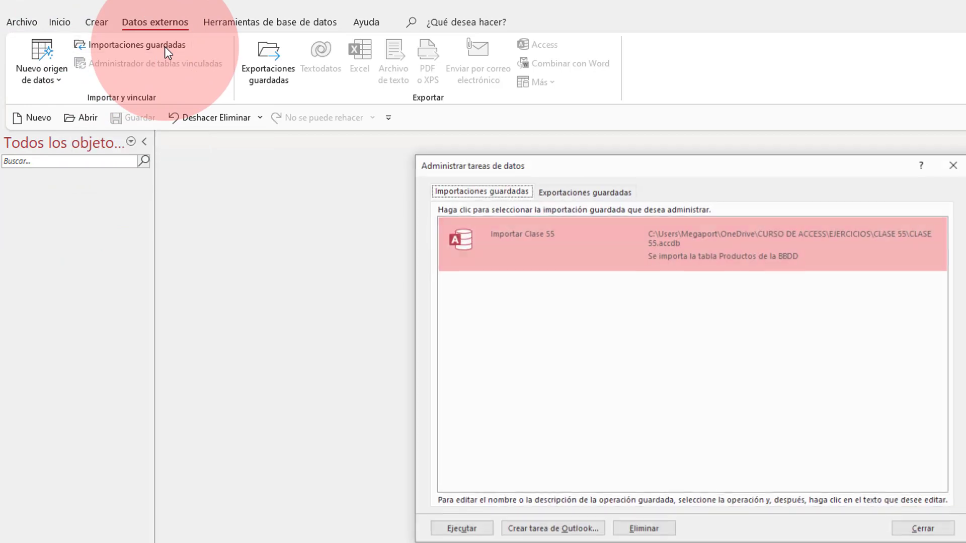
pyautogui.moveTo(568, 173); pyautogui.dragTo(419, 96)
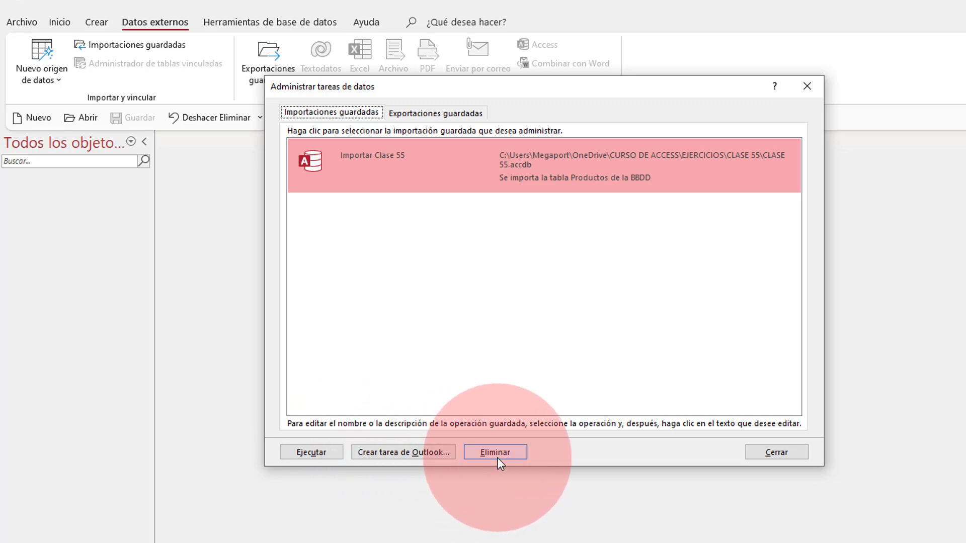
pyautogui.click(321, 454)
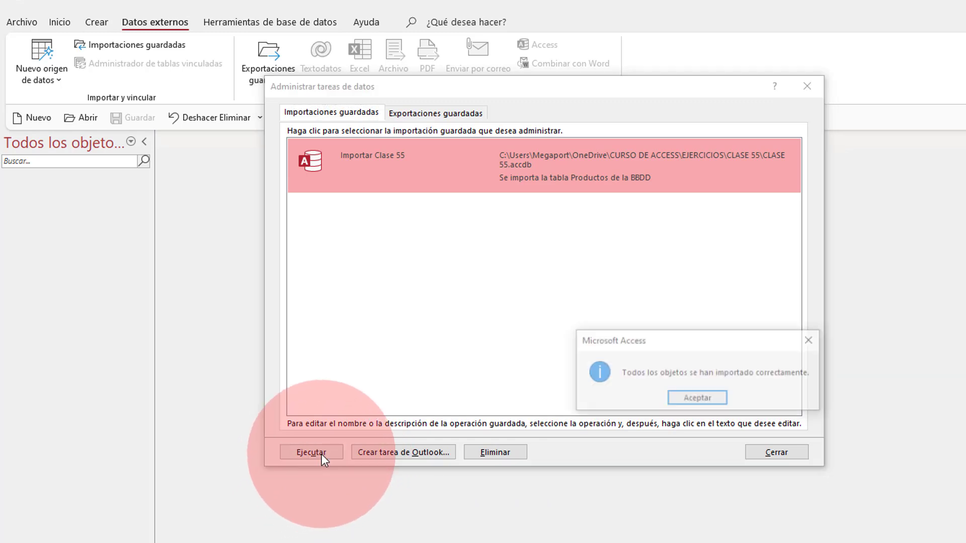
pyautogui.click(707, 399)
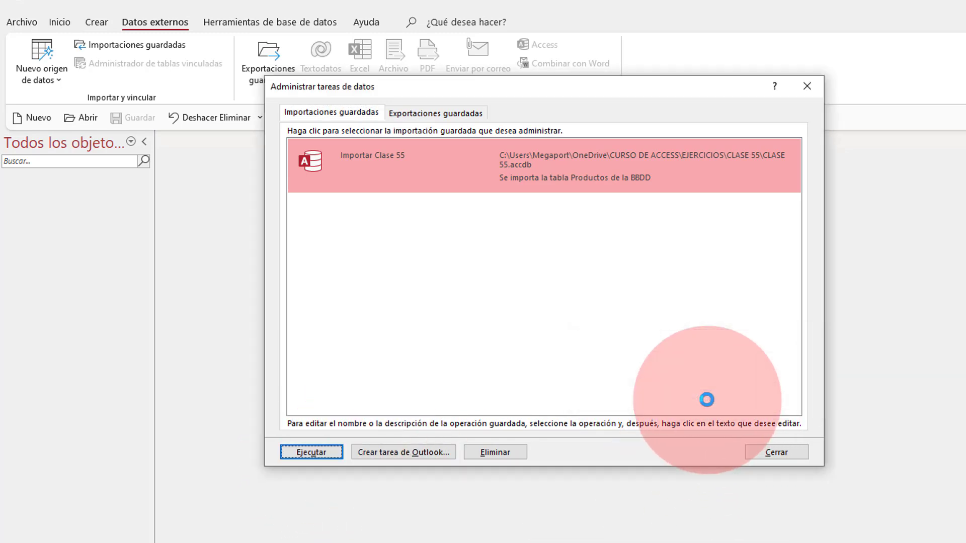
pyautogui.click(792, 453)
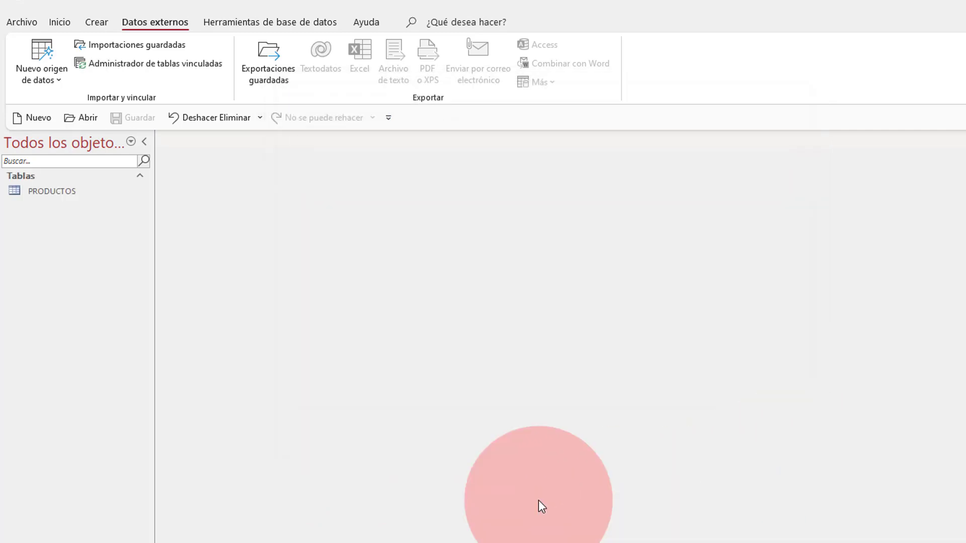
# Check the reimported PRODUCTOS table for record Pro021, then review the list of saved imports and close both
pyautogui.doubleClick(52, 192)
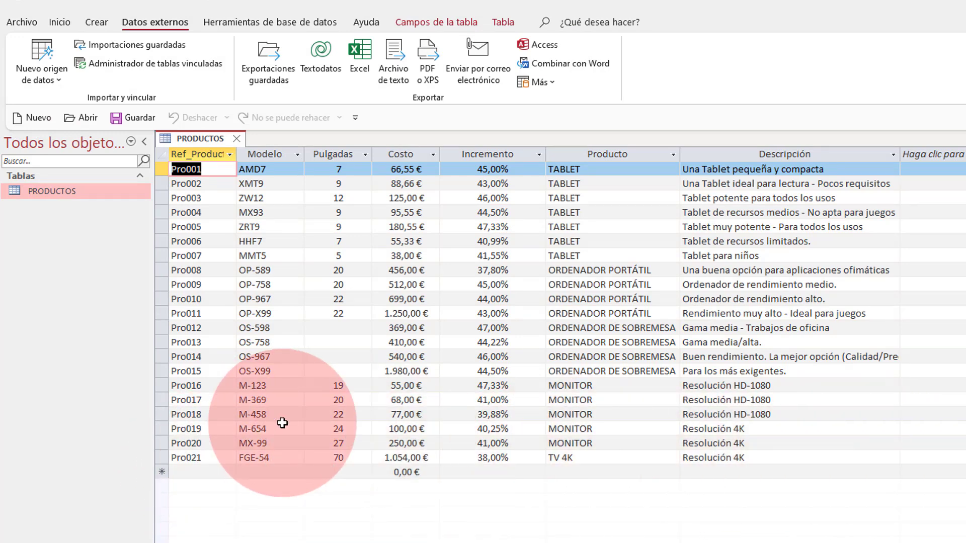
pyautogui.click(239, 138)
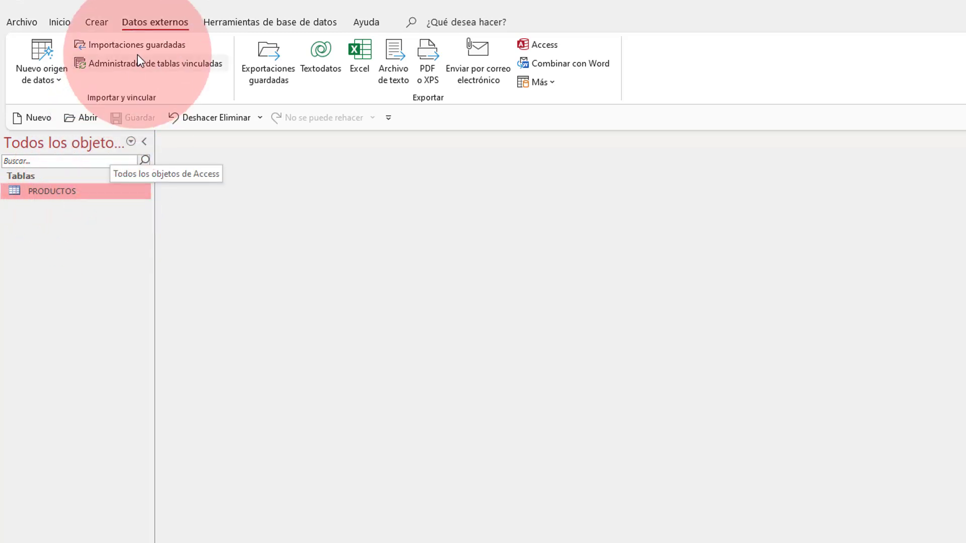
pyautogui.click(148, 44)
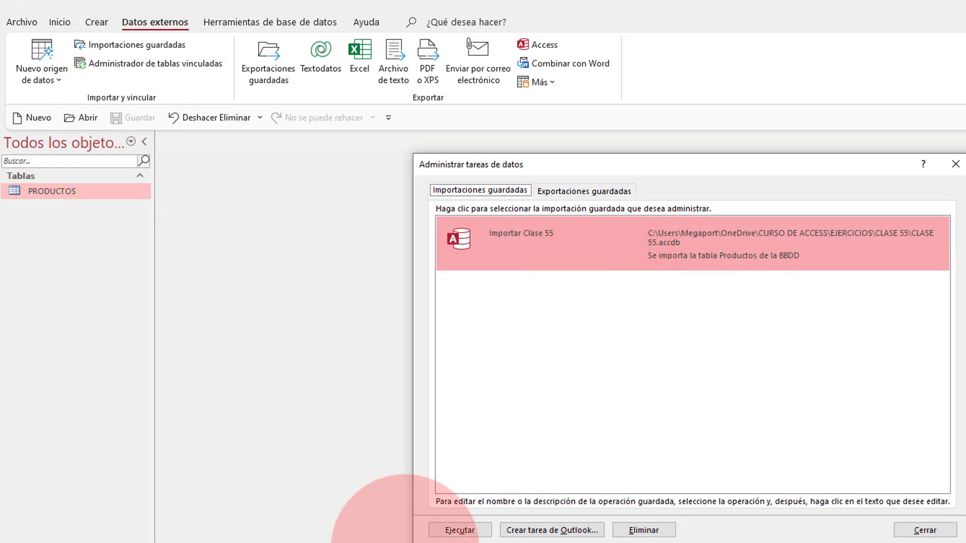
pyautogui.click(956, 164)
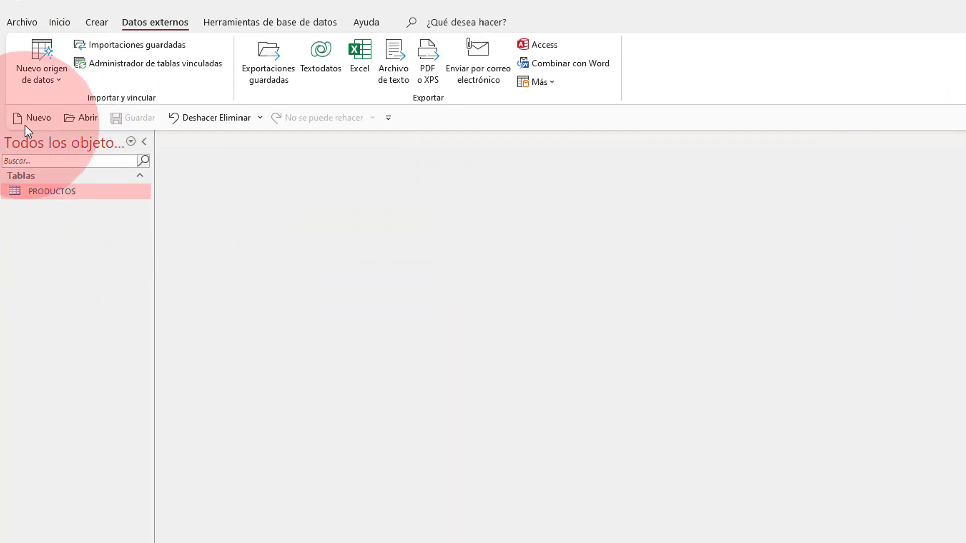
# Delete the reimported PRODUCTOS table from the database
pyautogui.rightClick(82, 194)
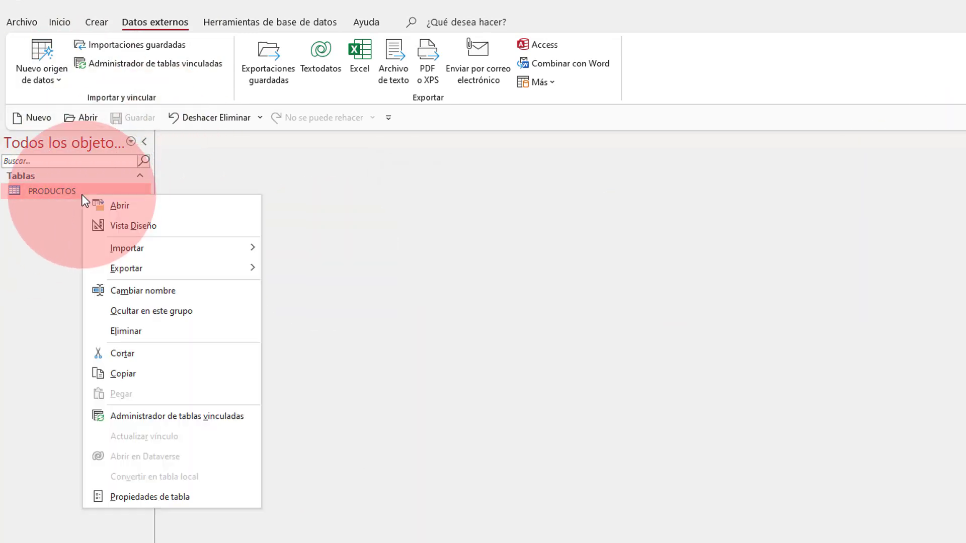
pyautogui.click(143, 332)
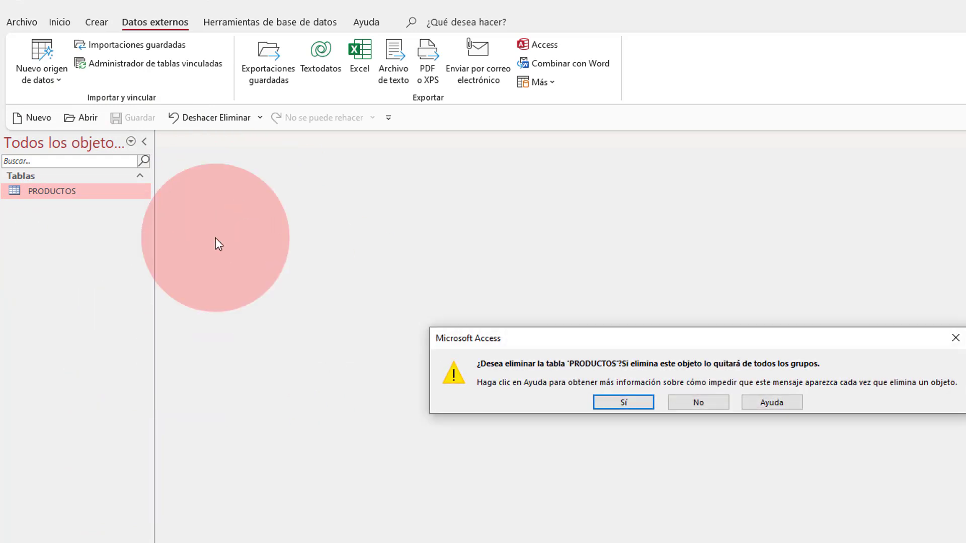
pyautogui.click(637, 403)
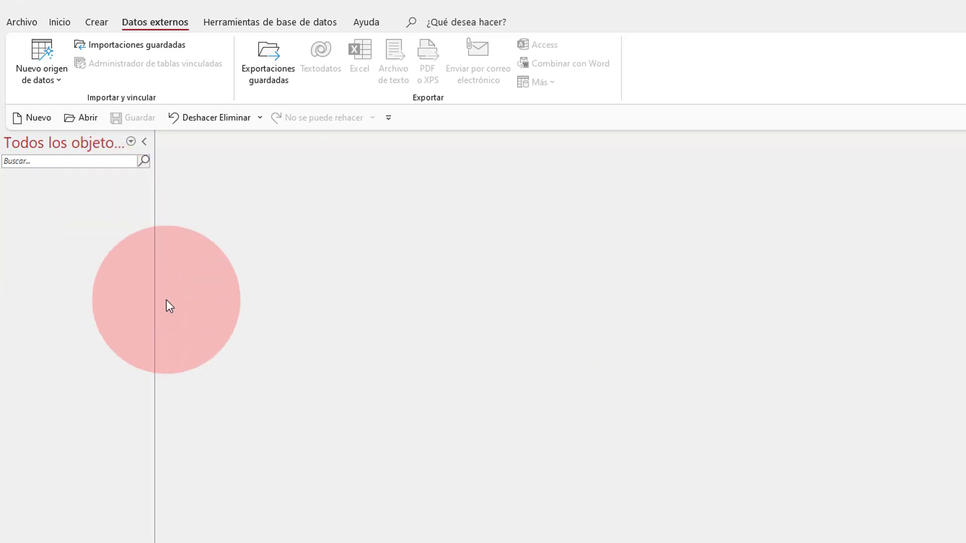
# Start an import from another Access database, choosing CLASE 55.accdb as the source and keeping the option to import objects
pyautogui.click(52, 89)
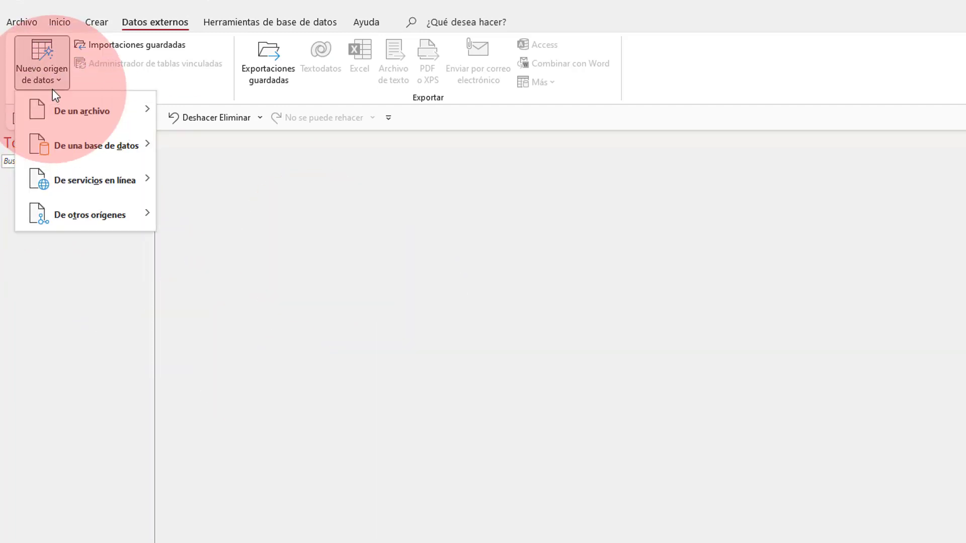
pyautogui.moveTo(67, 151)
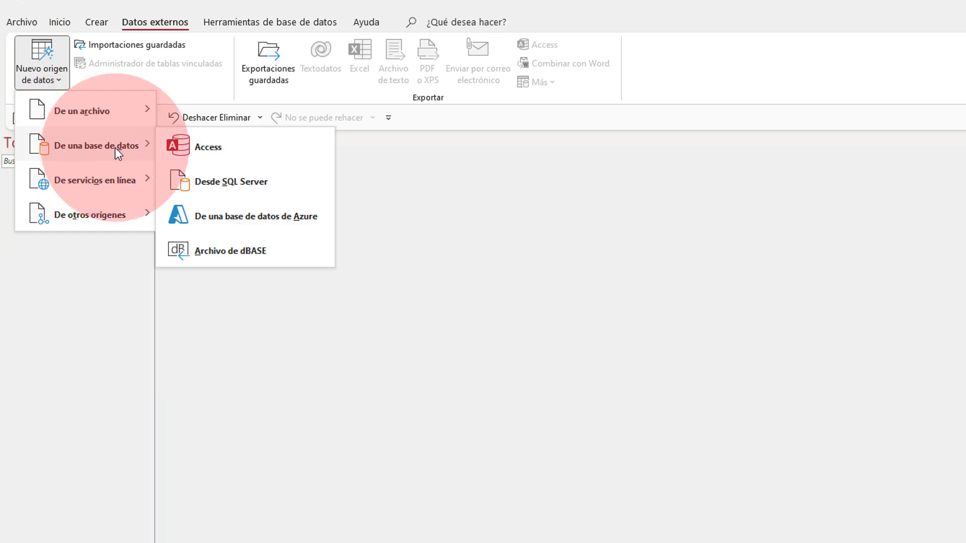
pyautogui.click(240, 150)
pyautogui.moveTo(581, 164); pyautogui.dragTo(425, 142)
pyautogui.click(772, 231)
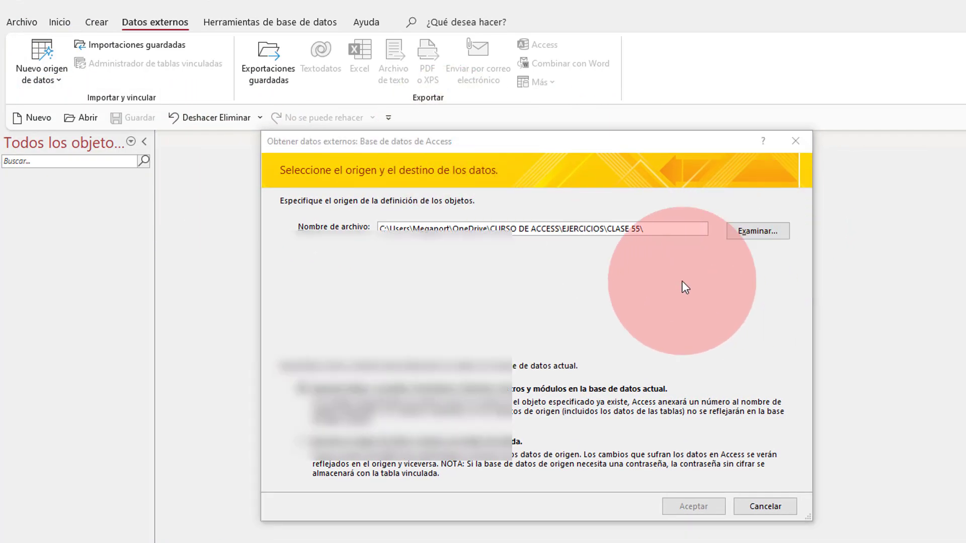
pyautogui.click(597, 258)
pyautogui.doubleClick(598, 258)
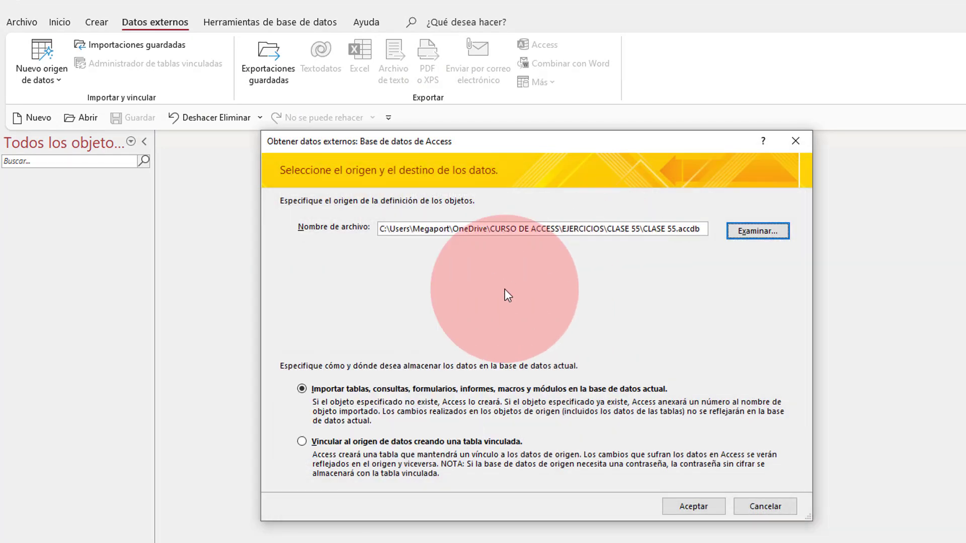
pyautogui.click(700, 506)
# Import the CLIENTES table with the solo definición option, and finish without saving the import steps
pyautogui.moveTo(183, 12); pyautogui.dragTo(457, 107)
pyautogui.click(338, 149)
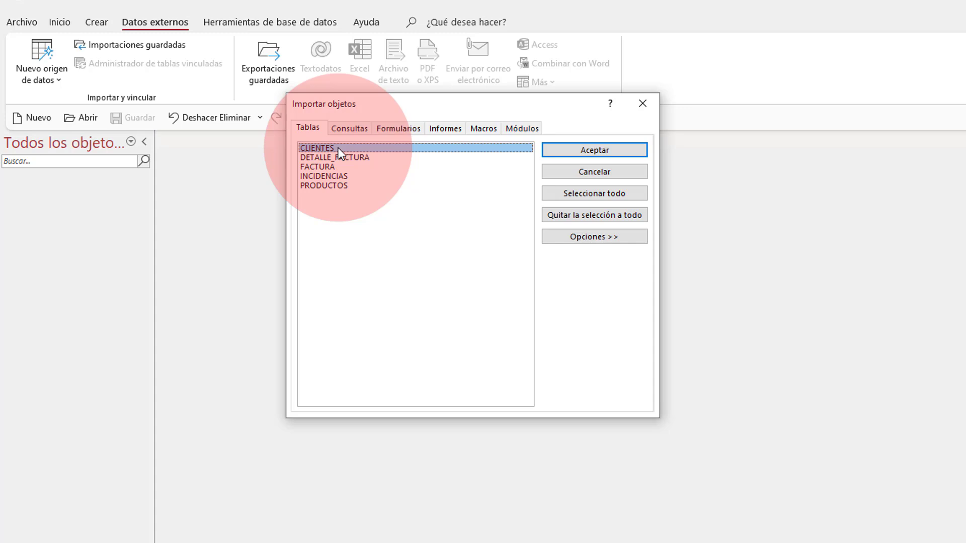
pyautogui.click(630, 237)
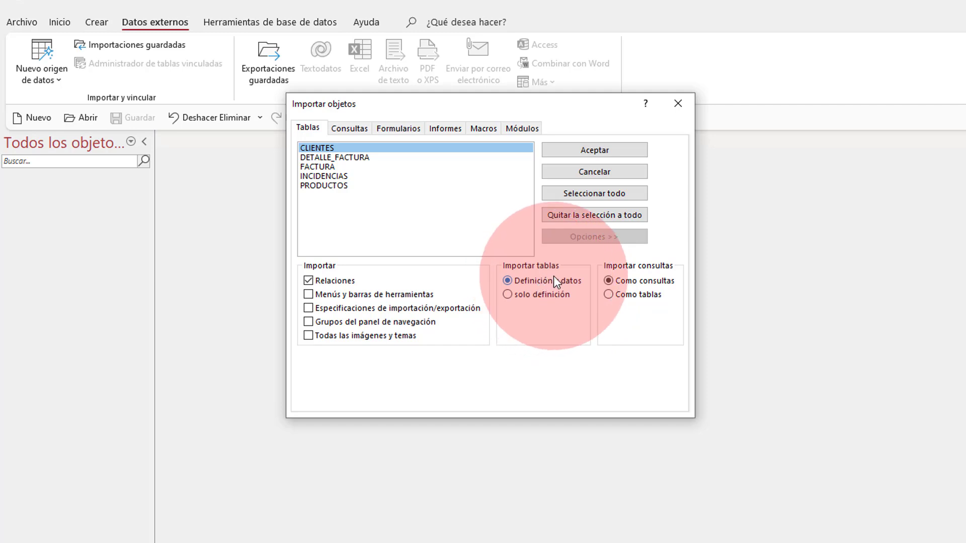
pyautogui.click(508, 294)
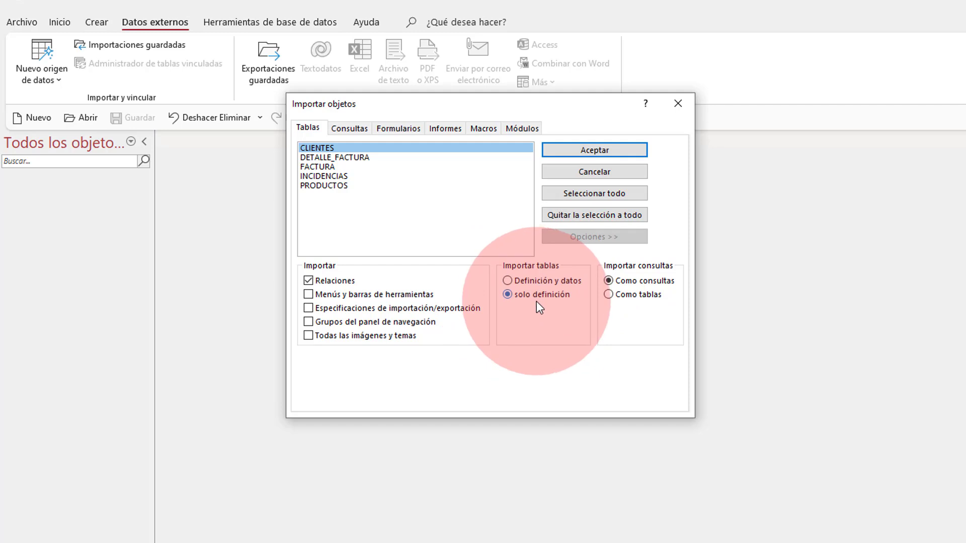
pyautogui.click(594, 151)
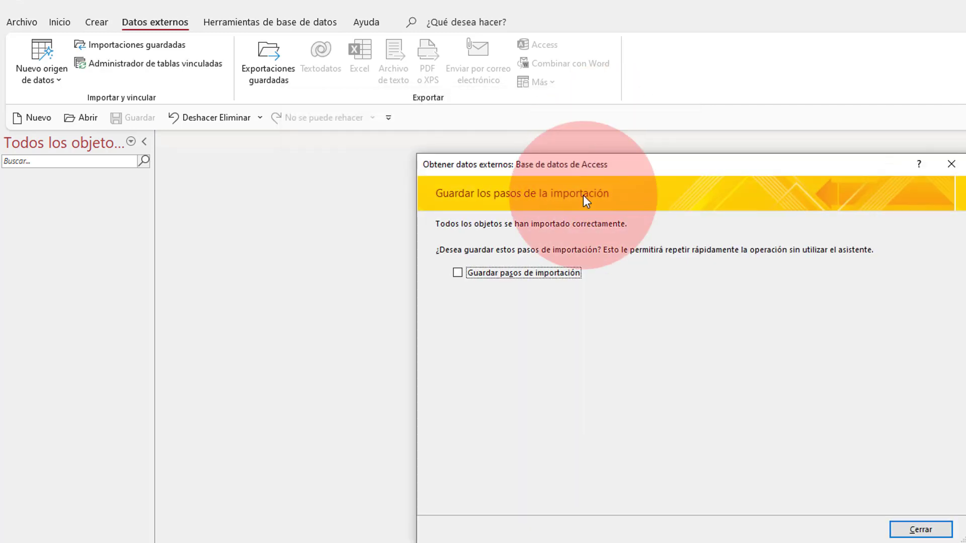
pyautogui.click(928, 535)
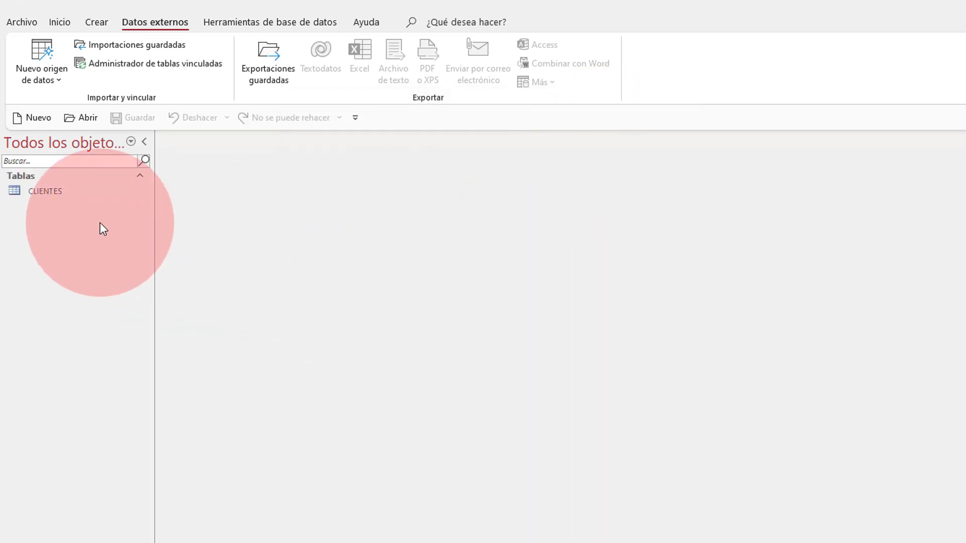
# Open the imported CLIENTES table, examine its fields and data types in Design view, and return to Datasheet view
pyautogui.doubleClick(55, 191)
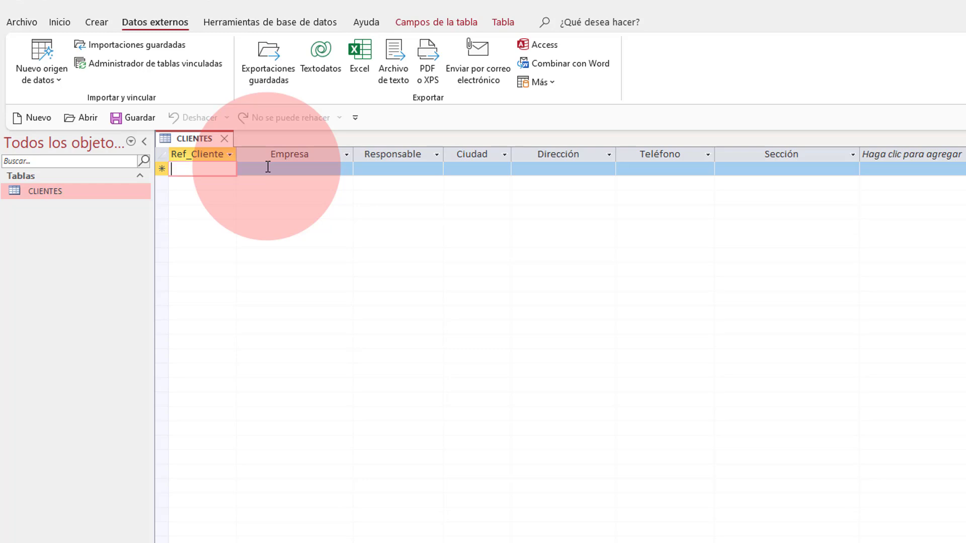
pyautogui.click(413, 21)
pyautogui.click(21, 79)
pyautogui.click(67, 141)
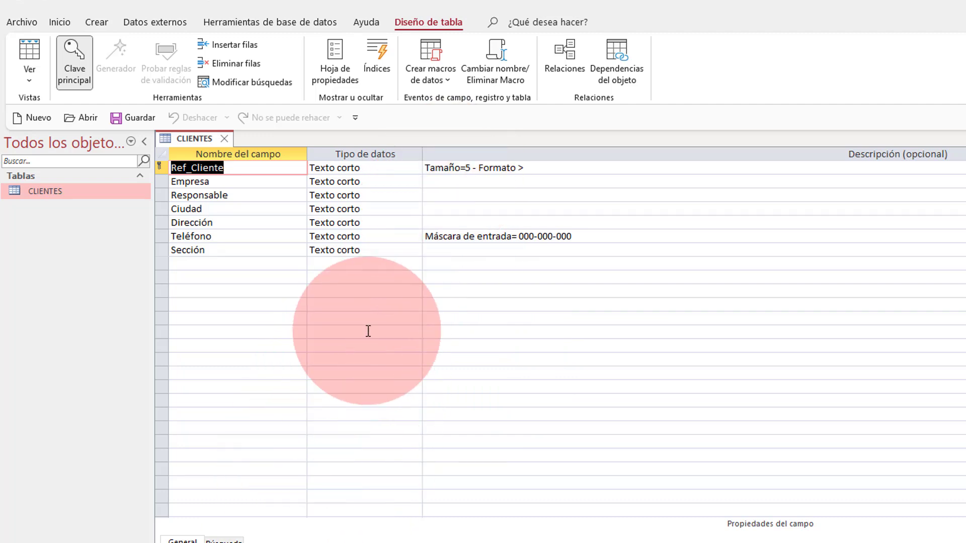
pyautogui.click(388, 237)
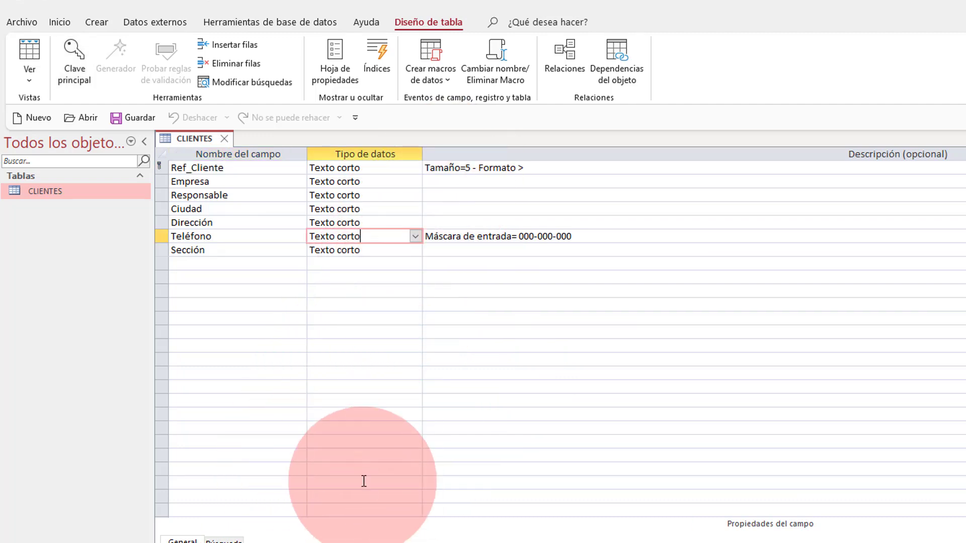
pyautogui.click(30, 50)
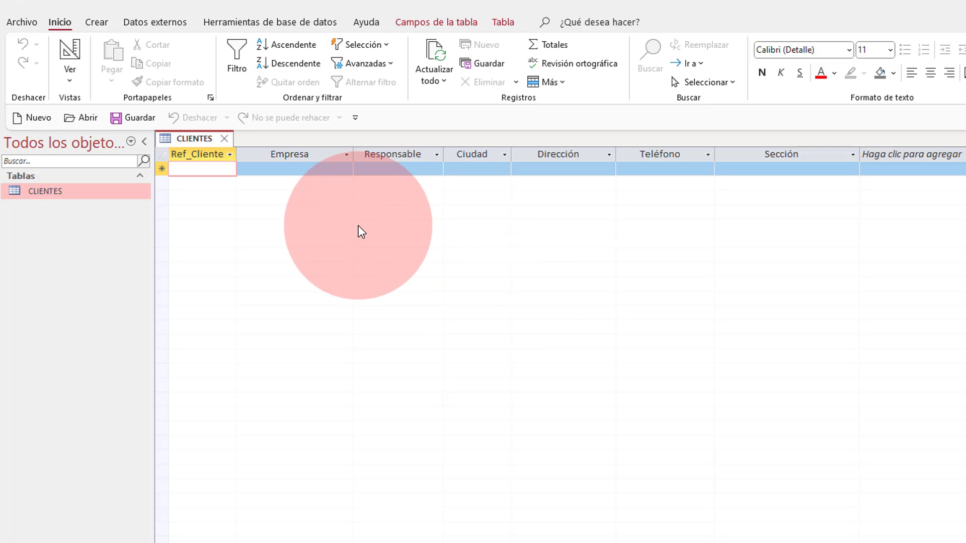